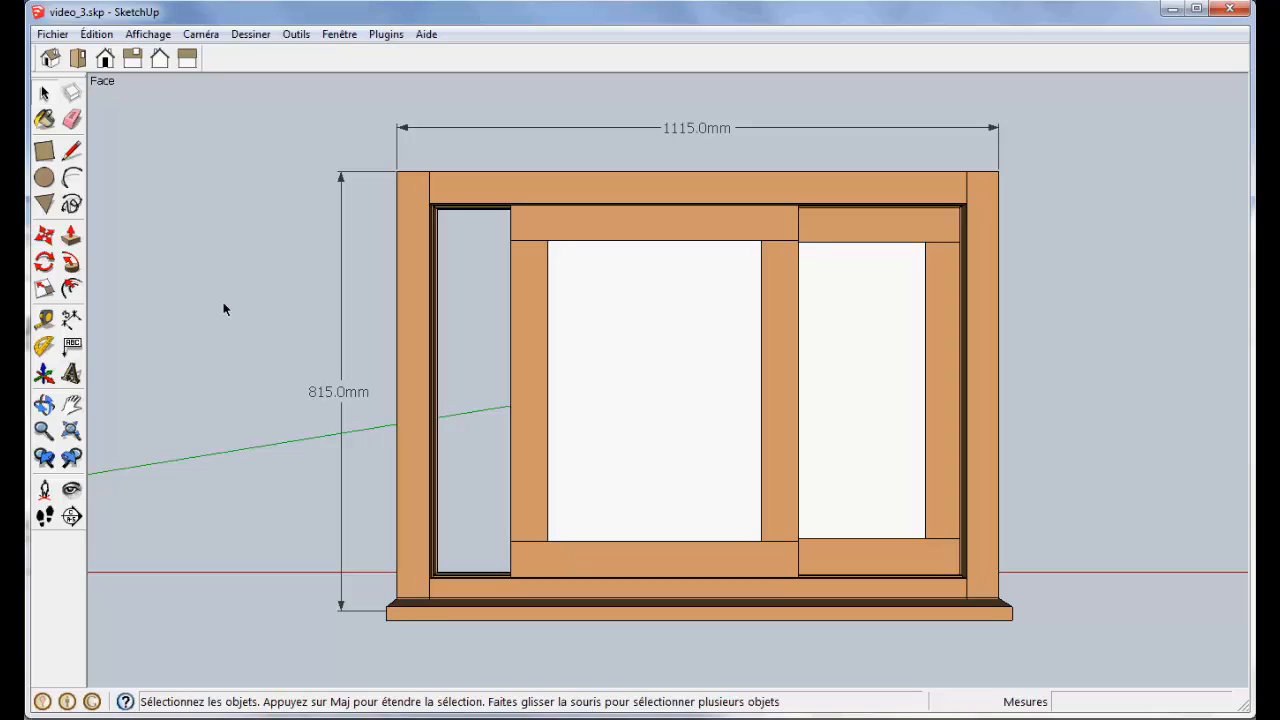
- Slide the front door panel horizontally towards the frame's left upright with the Move tool, leaving a narrow gap
click(586, 562)
key(m)
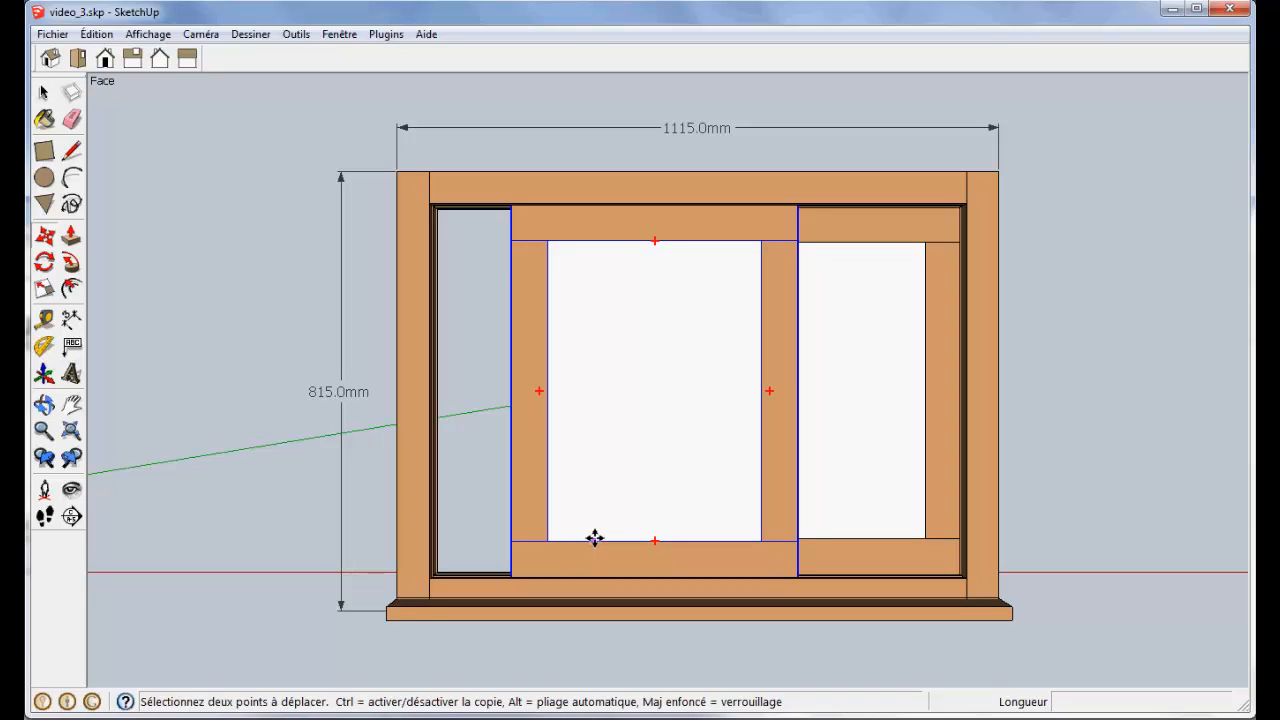
click(595, 538)
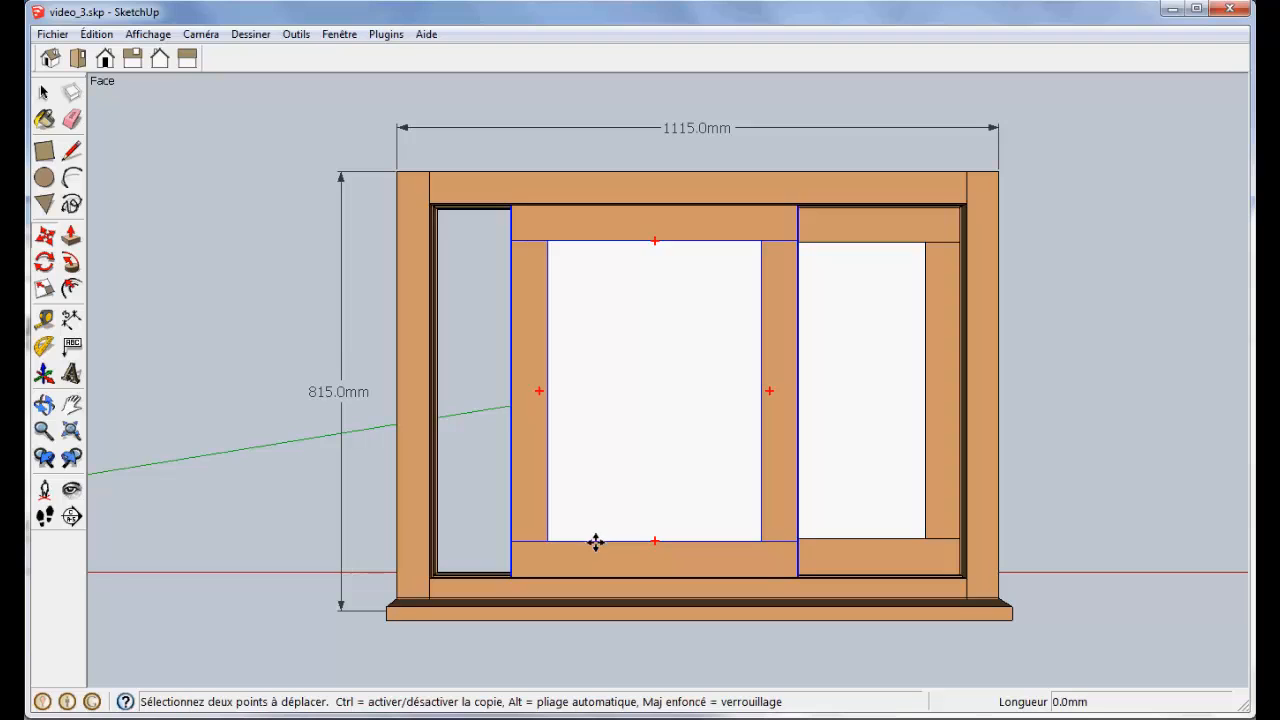
click(541, 543)
click(242, 498)
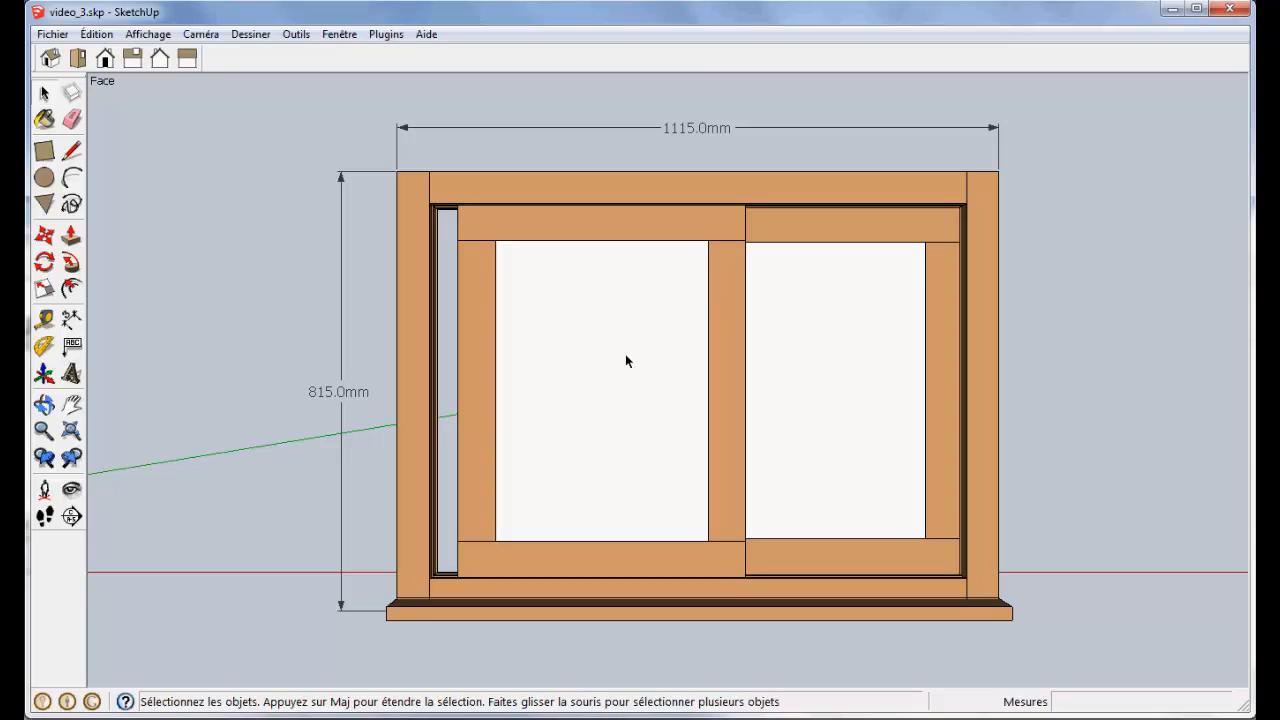
- Preview the cabinet in the Monochrome face style and restore the Ombré face style
click(154, 37)
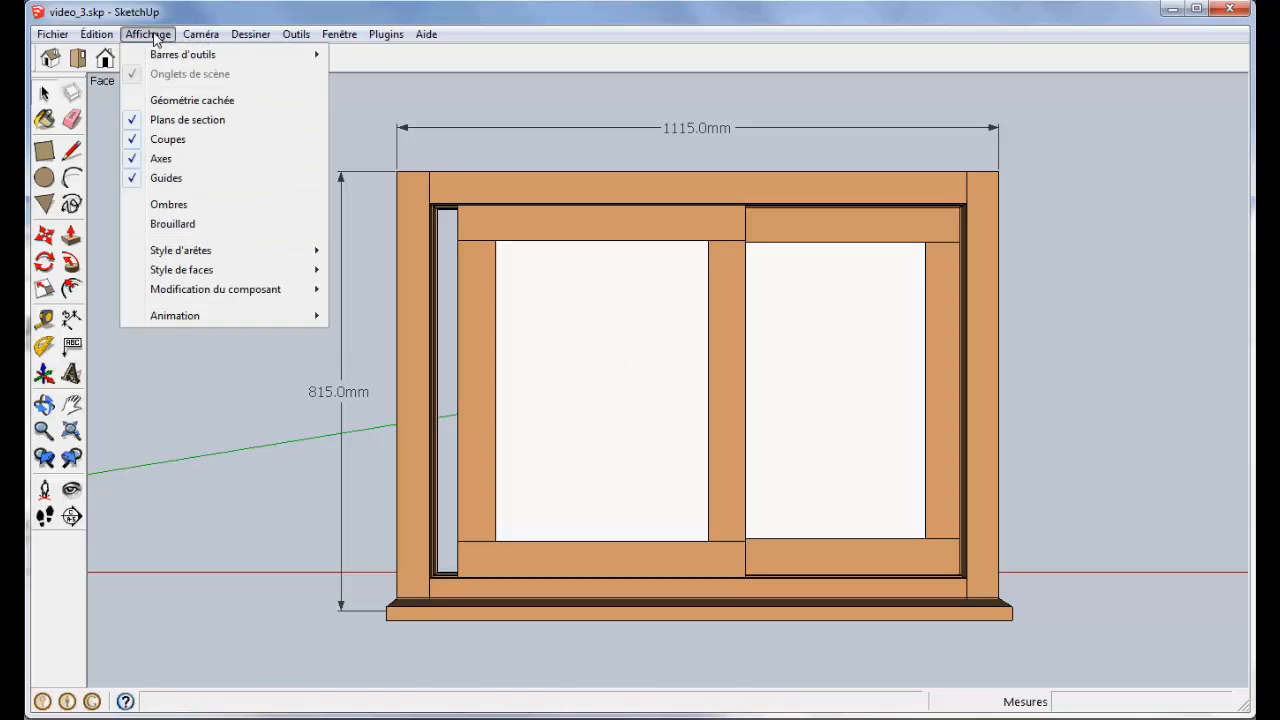
mouse_move(215, 270)
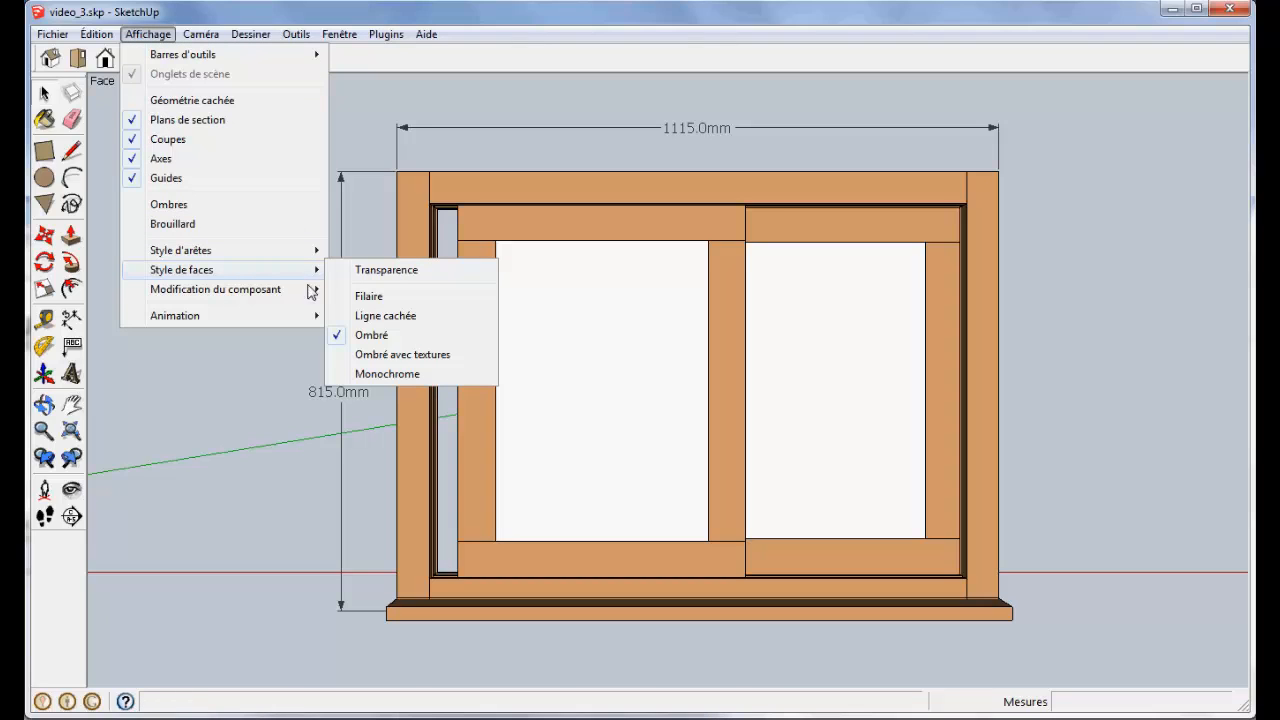
click(399, 375)
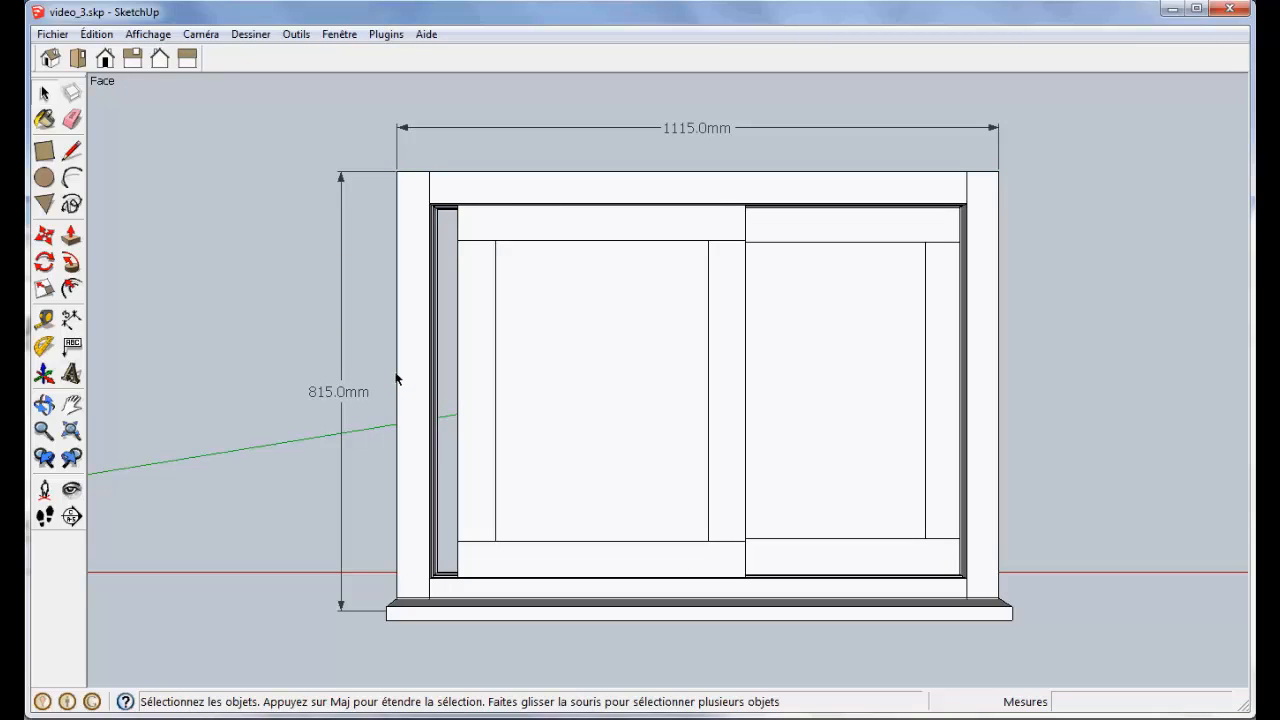
click(148, 34)
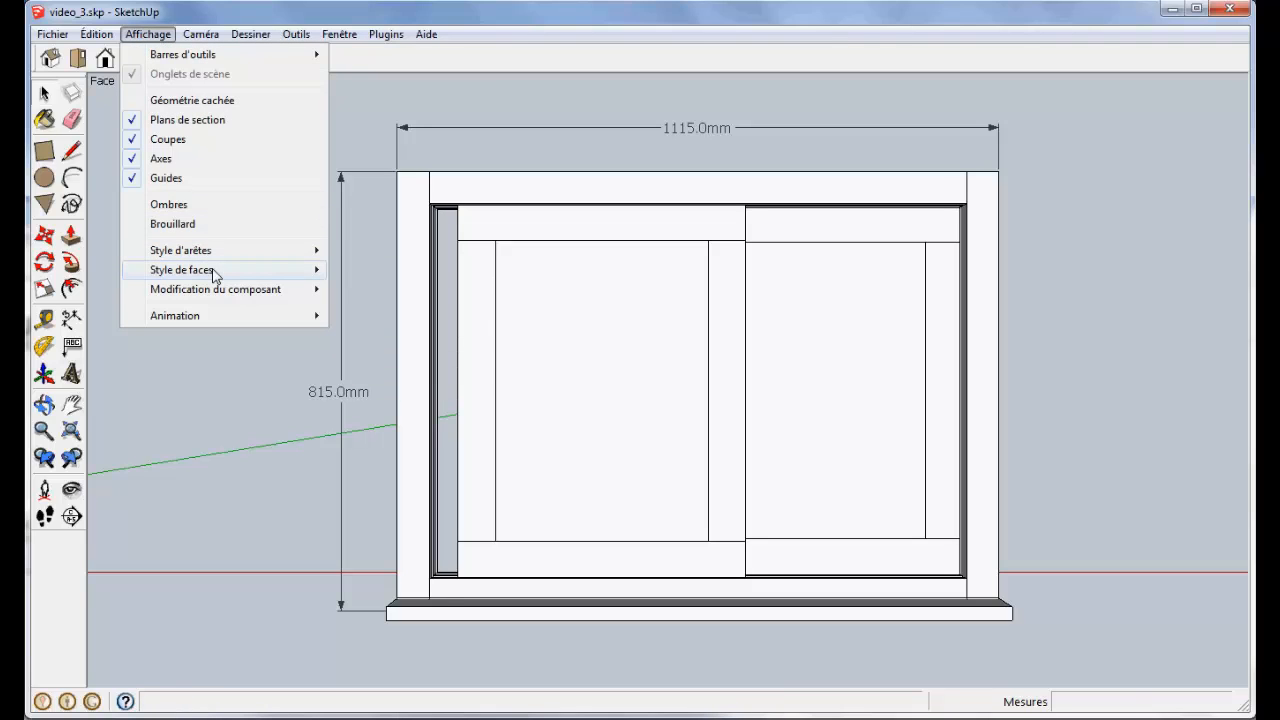
mouse_move(213, 270)
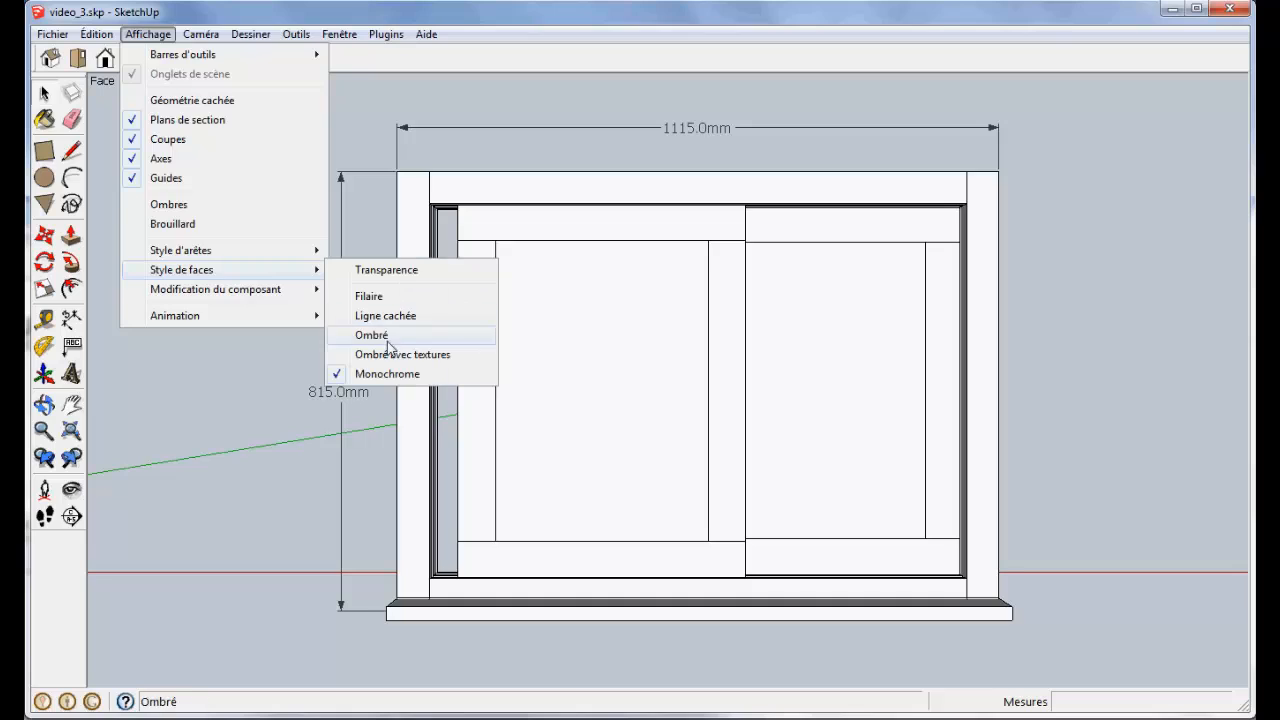
click(386, 340)
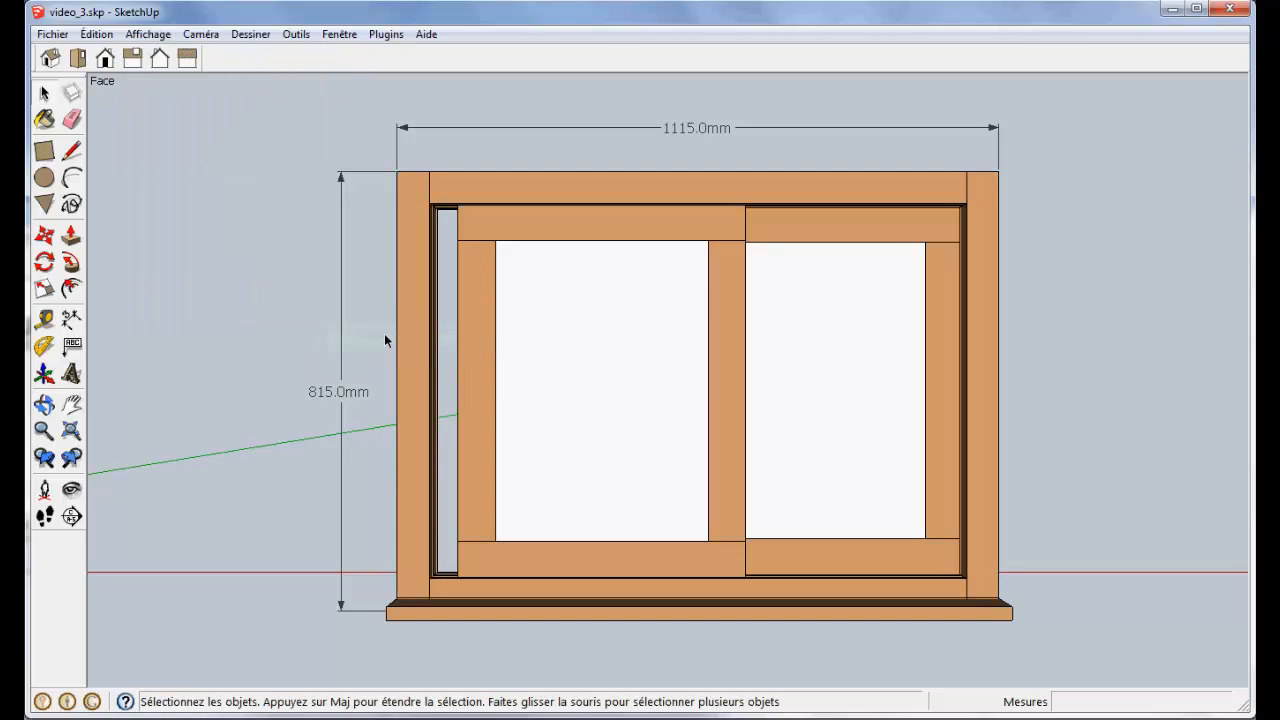
- Examine the finished and rough part dimensions in the Nouvelle_porte.csv cut list in OpenOffice Calc and return to SketchUp
click(386, 36)
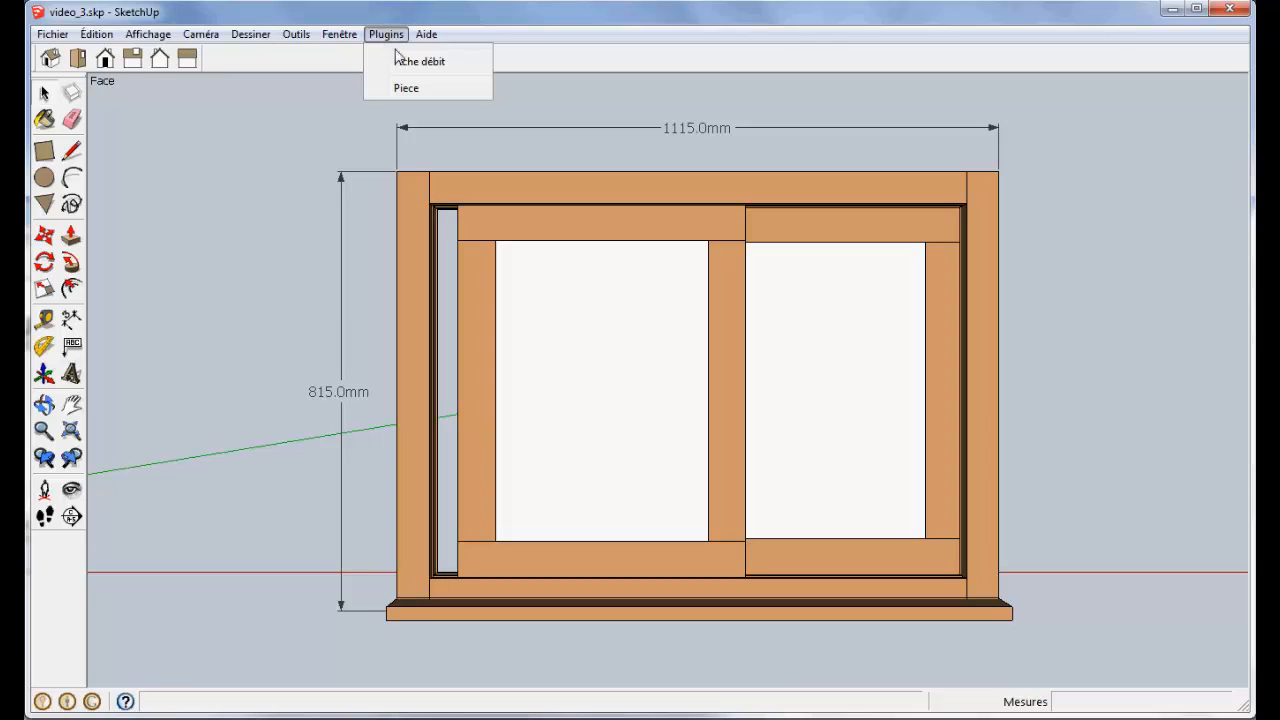
click(416, 20)
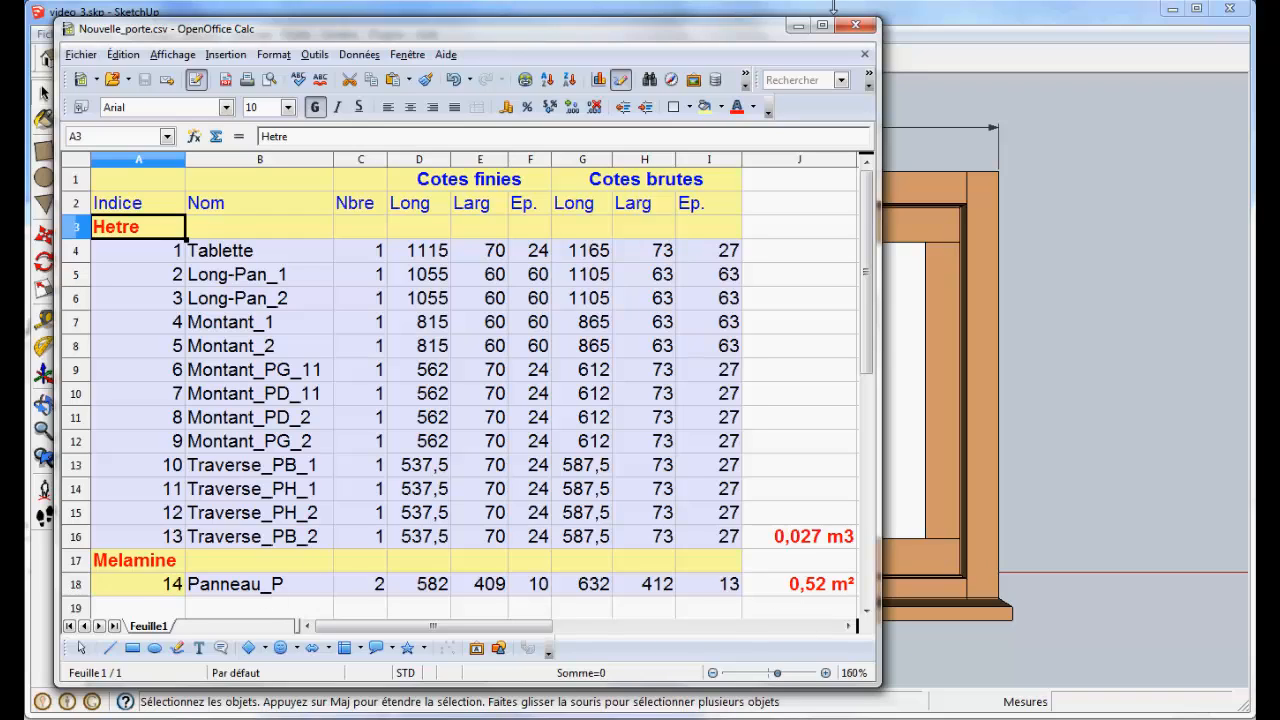
click(797, 25)
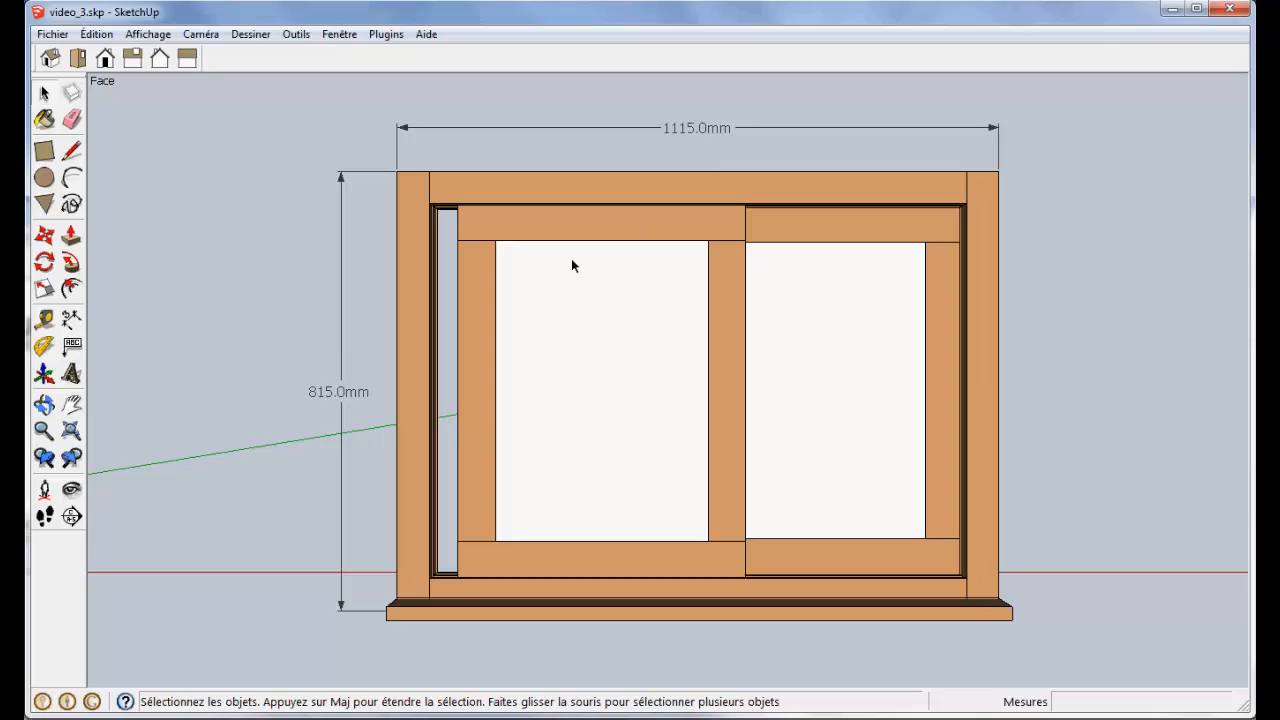
- Paint the separate unpainted beam with the Bois_sol_foncé material from the Bois library
click(71, 430)
middle_drag(480, 466, 379, 513)
key(ctrl+shift+w)
drag(126, 420, 595, 639)
middle_drag(588, 523, 561, 588)
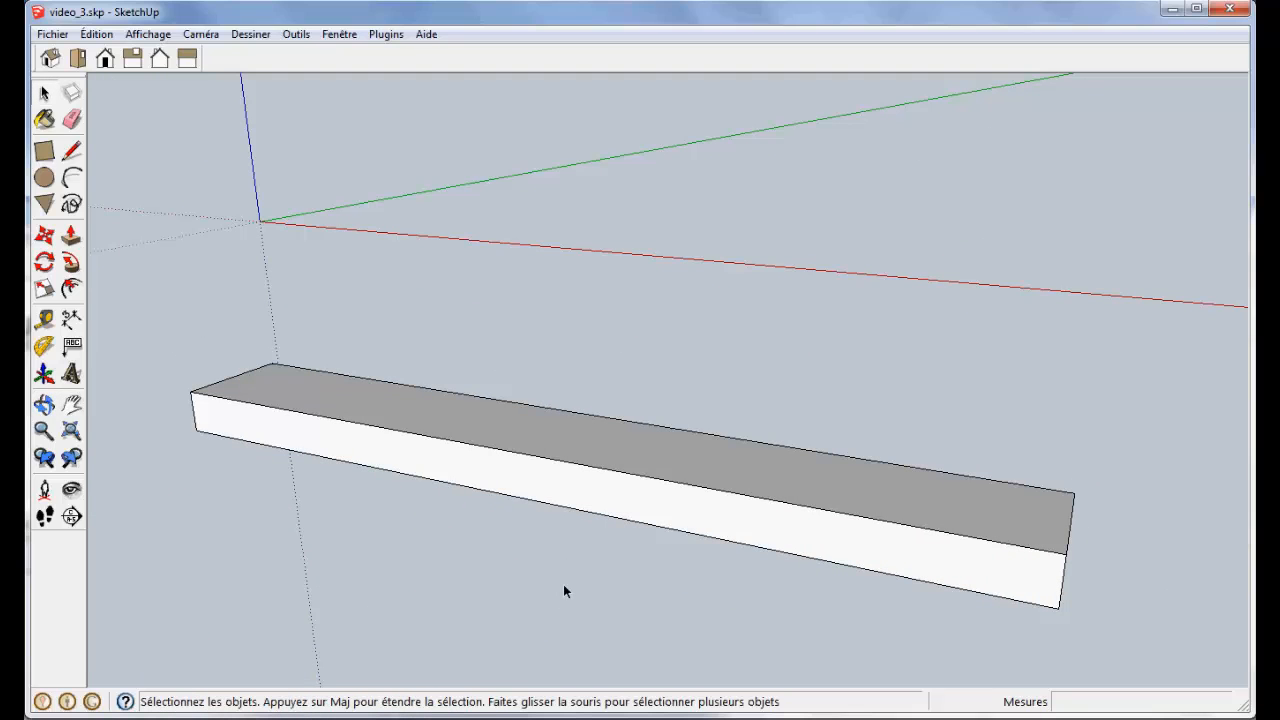
click(369, 437)
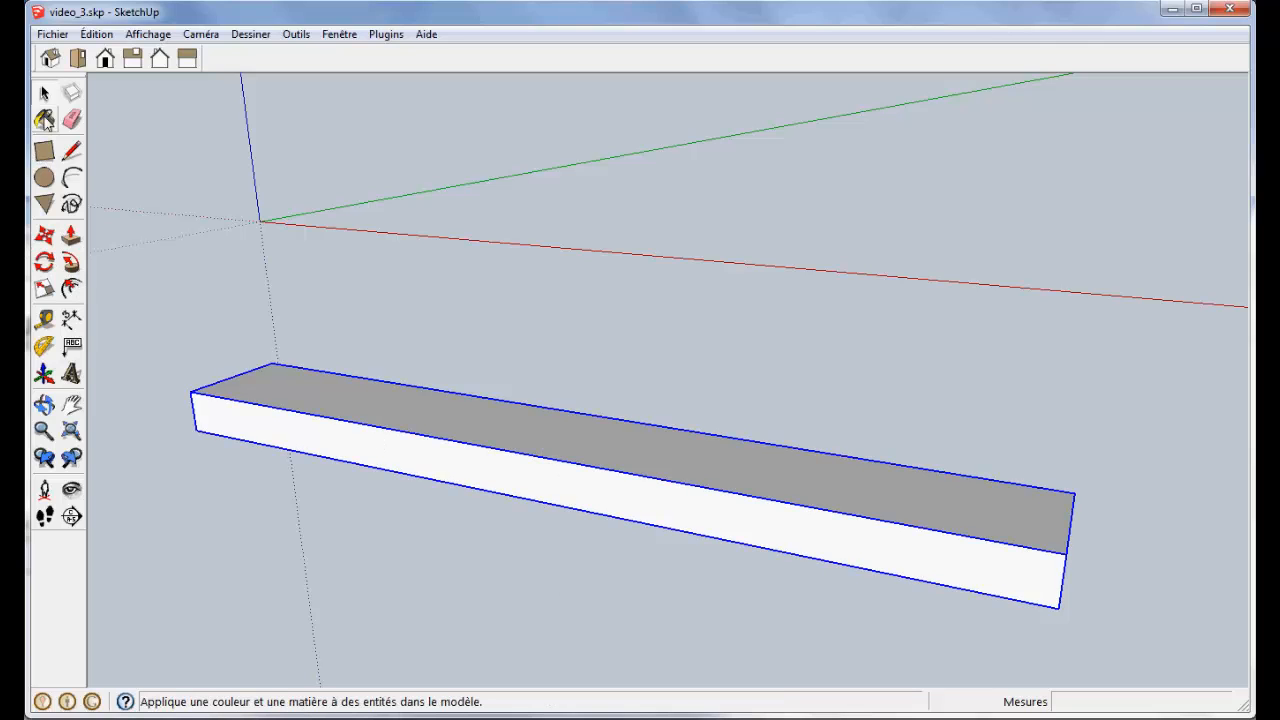
click(44, 121)
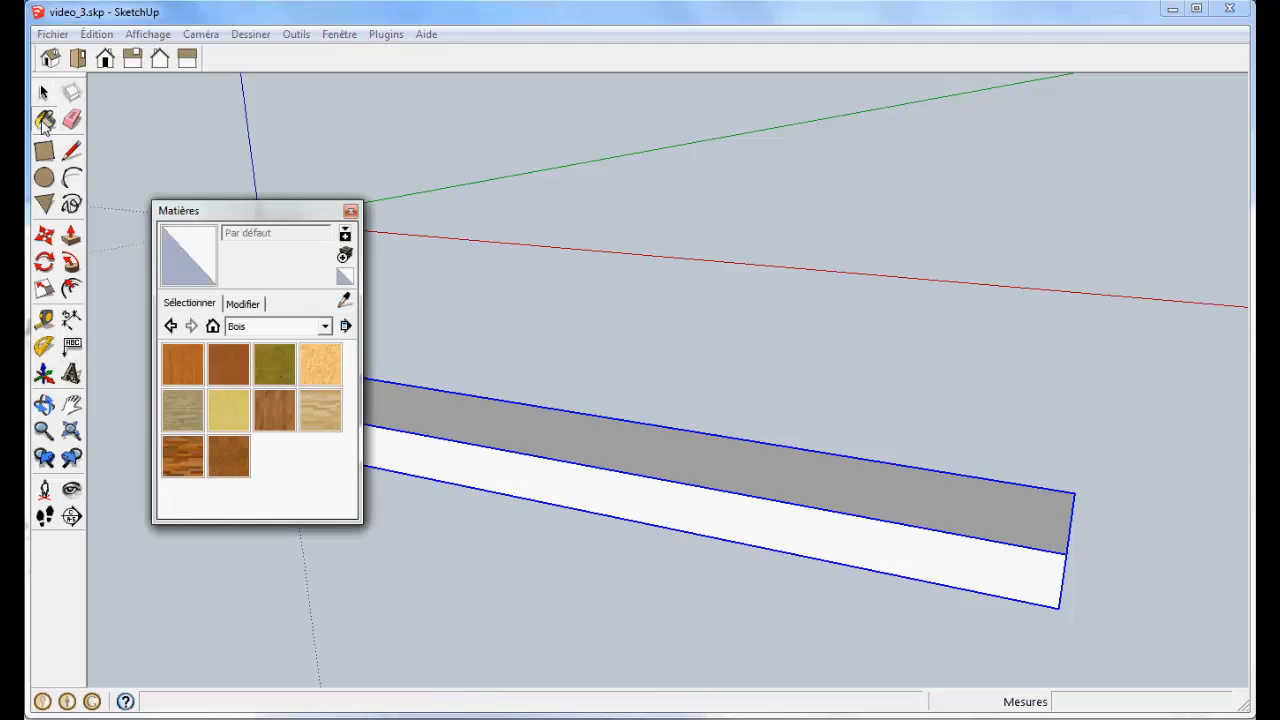
click(324, 326)
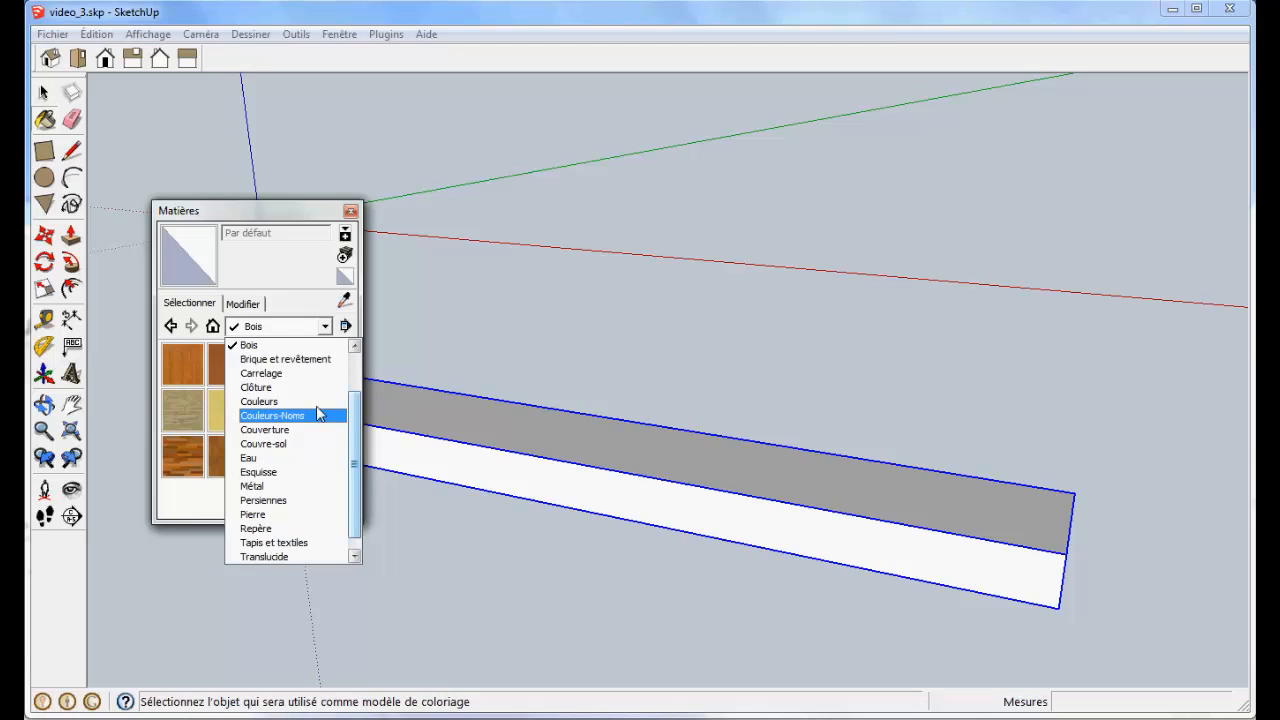
click(327, 340)
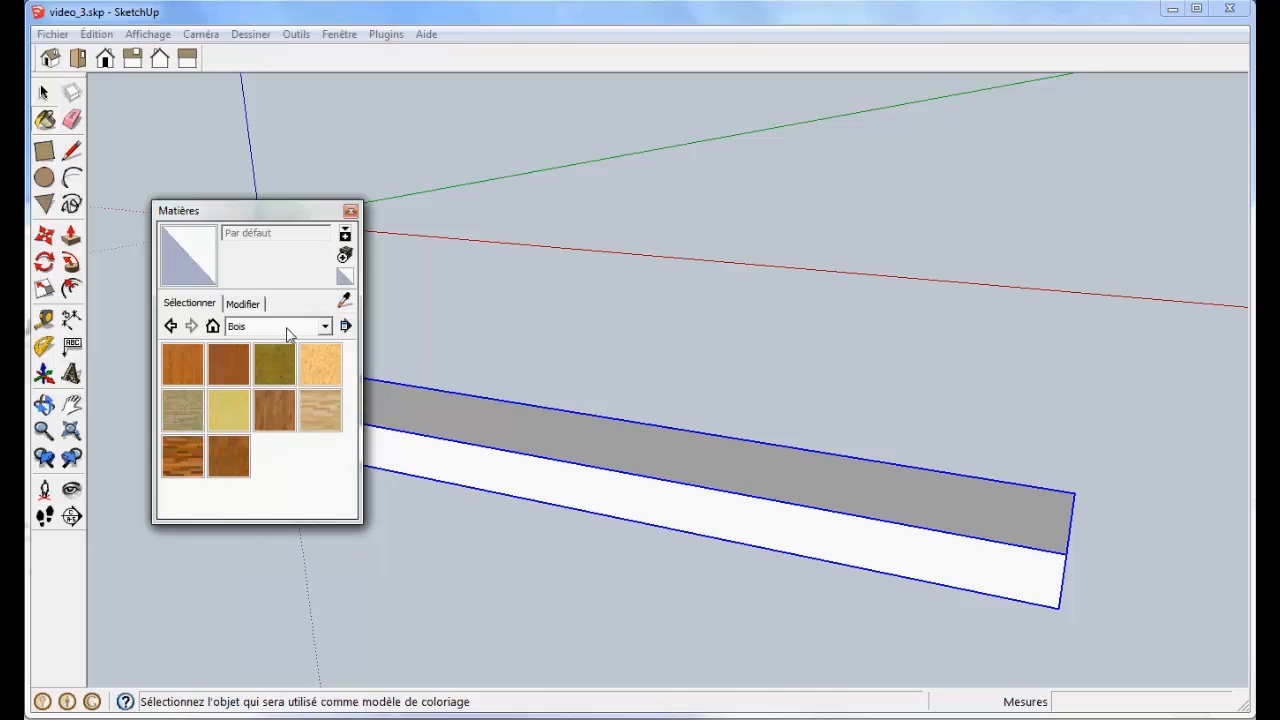
click(190, 458)
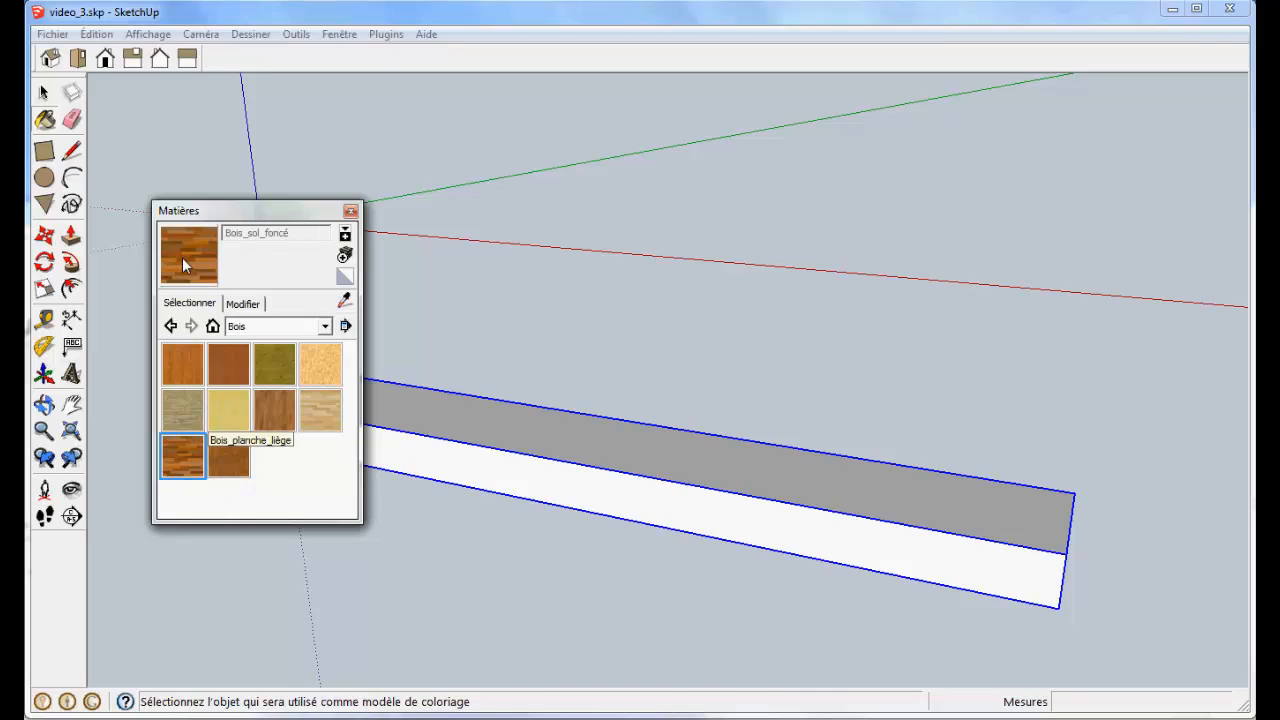
click(195, 462)
click(564, 426)
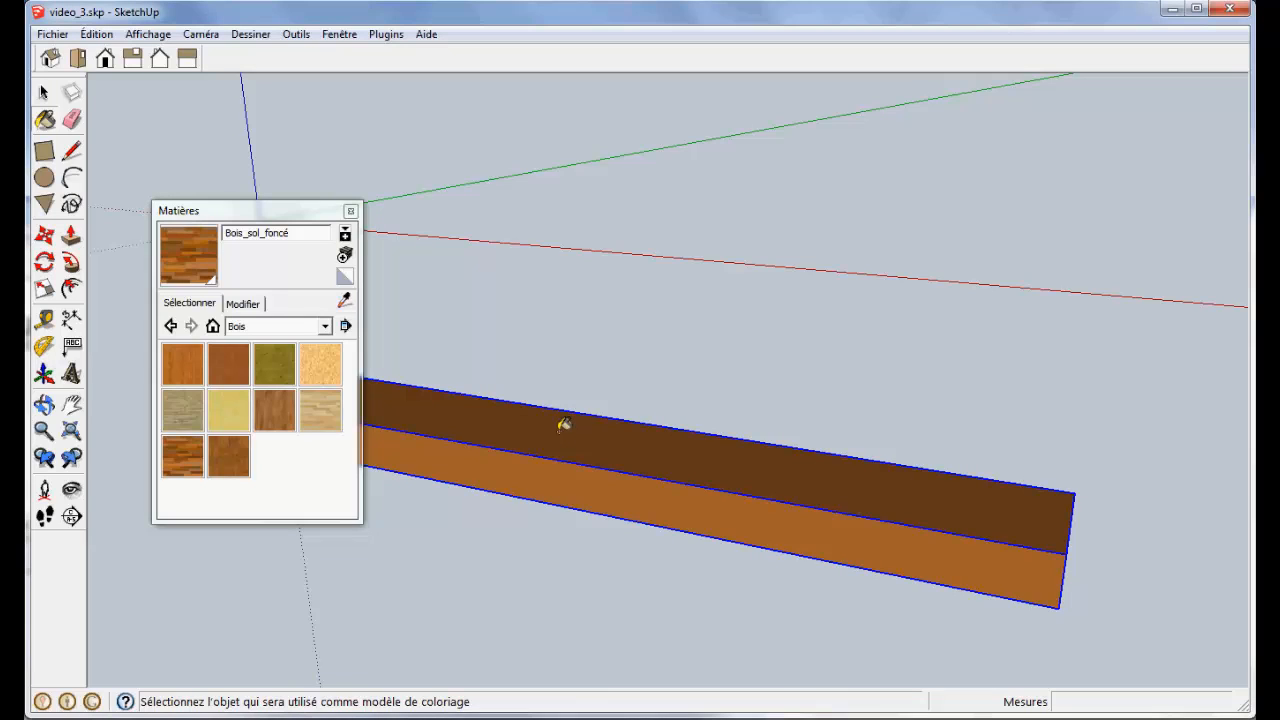
- Preview the painted beam in the Ombré avec textures face style and switch back to Ombré
click(141, 36)
mouse_move(190, 270)
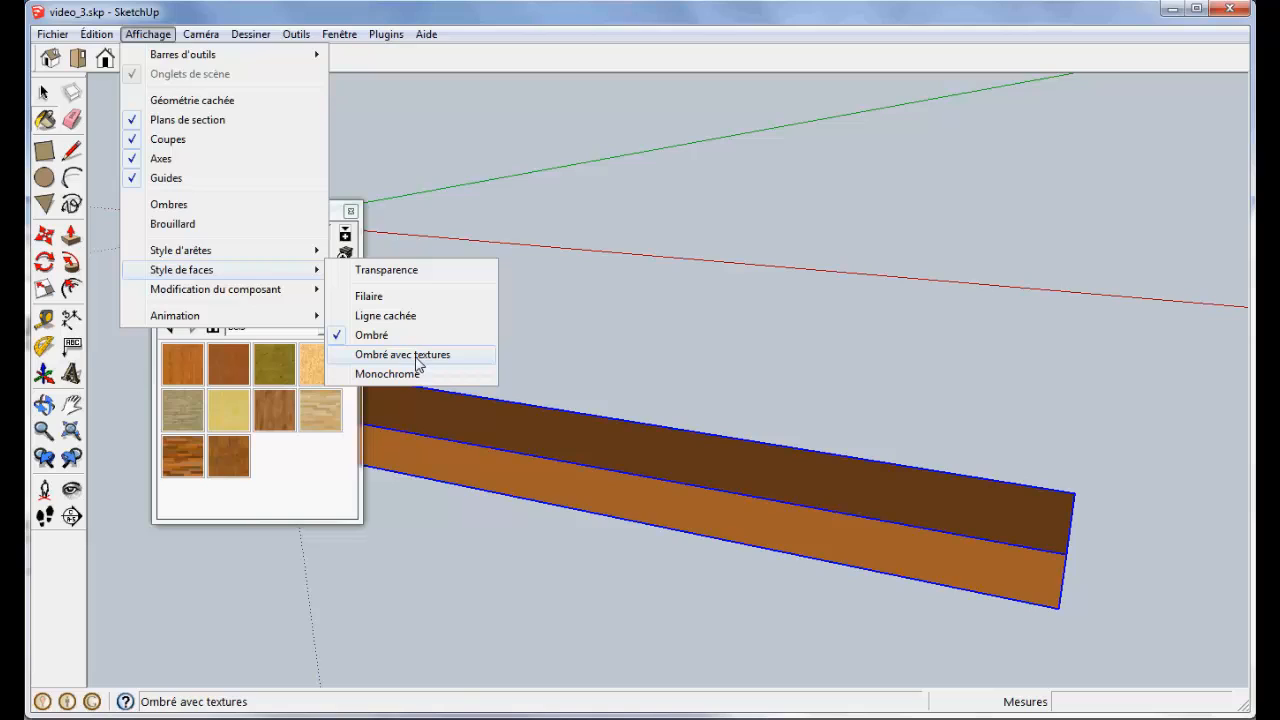
click(418, 356)
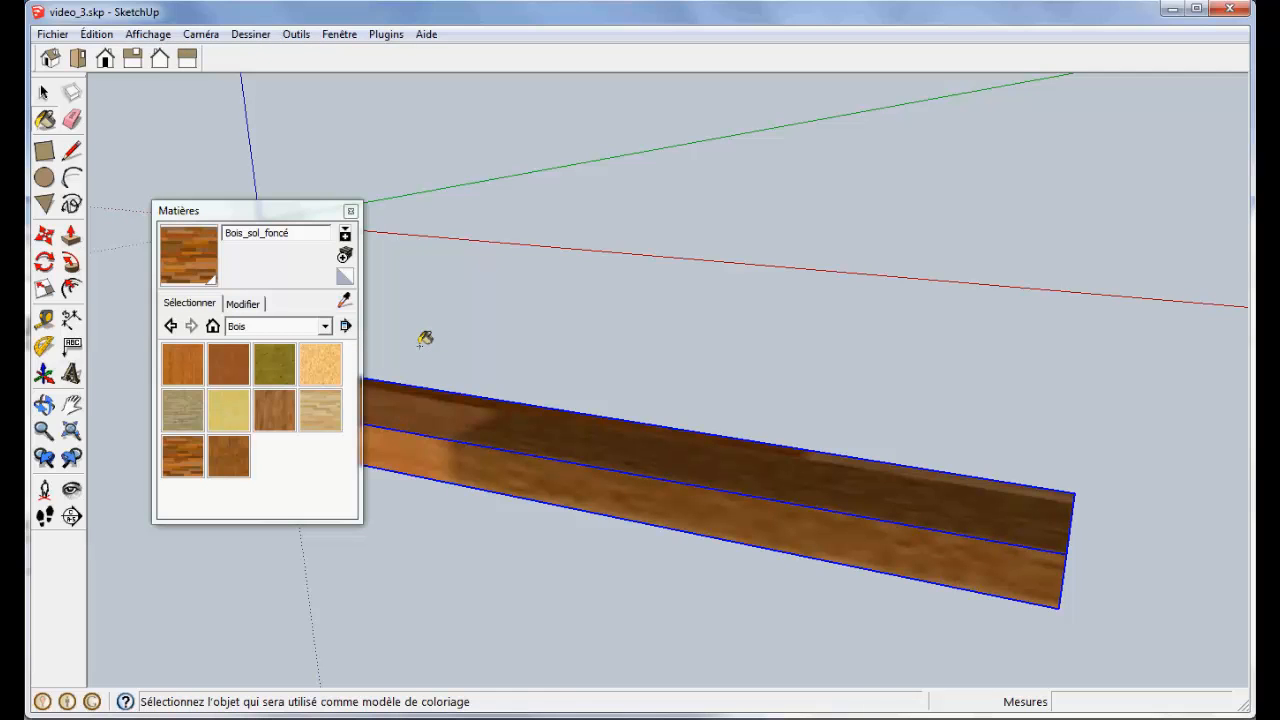
click(150, 34)
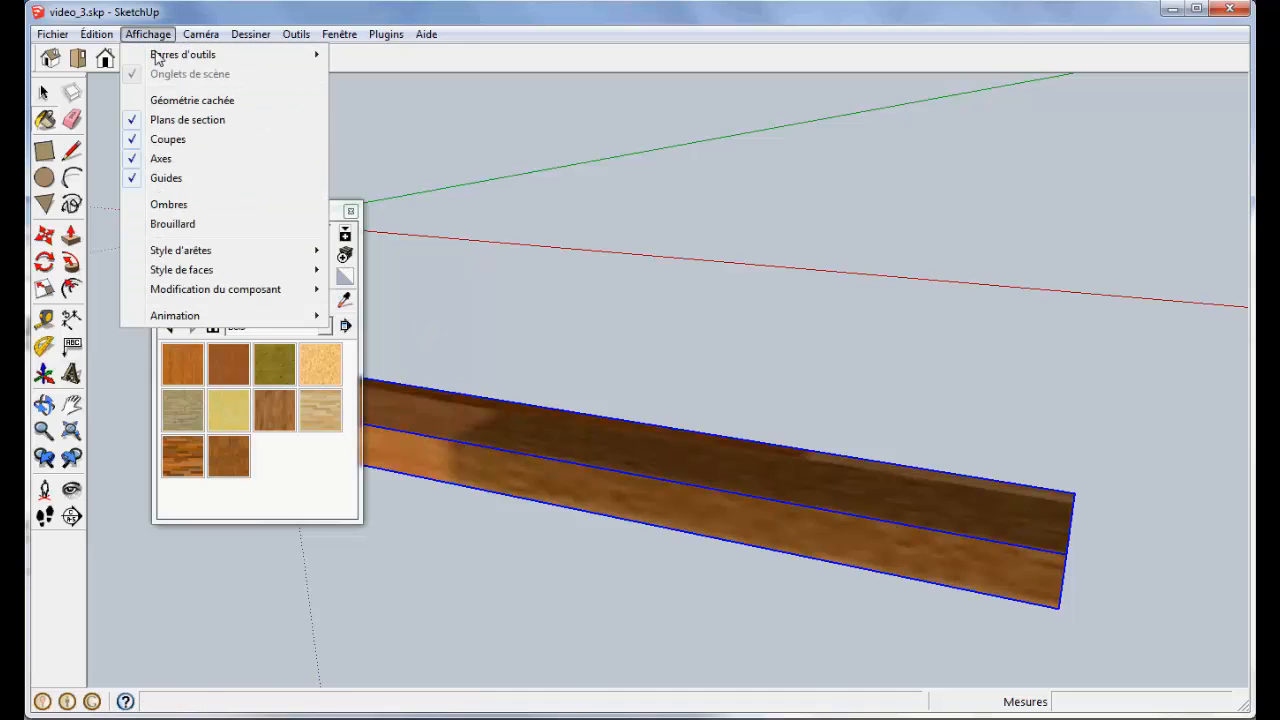
mouse_move(190, 272)
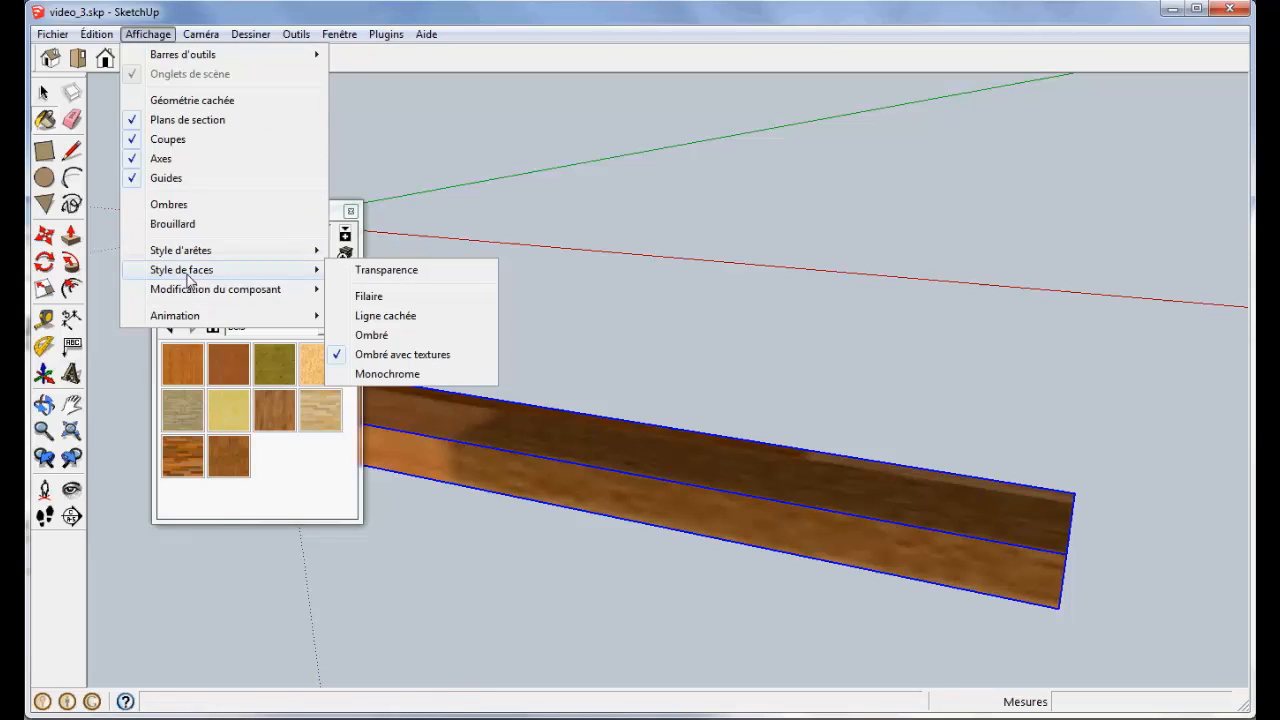
click(385, 341)
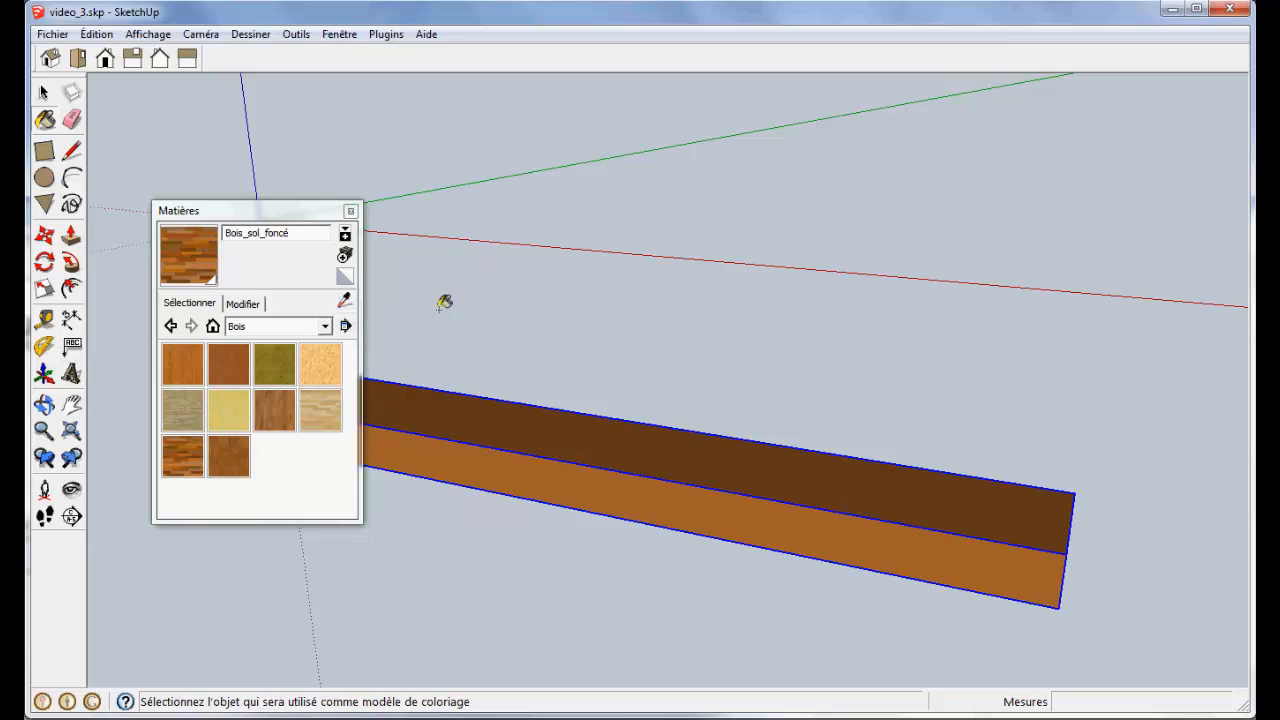
- Display the BLB-Bois material library in the Matières browser
click(325, 327)
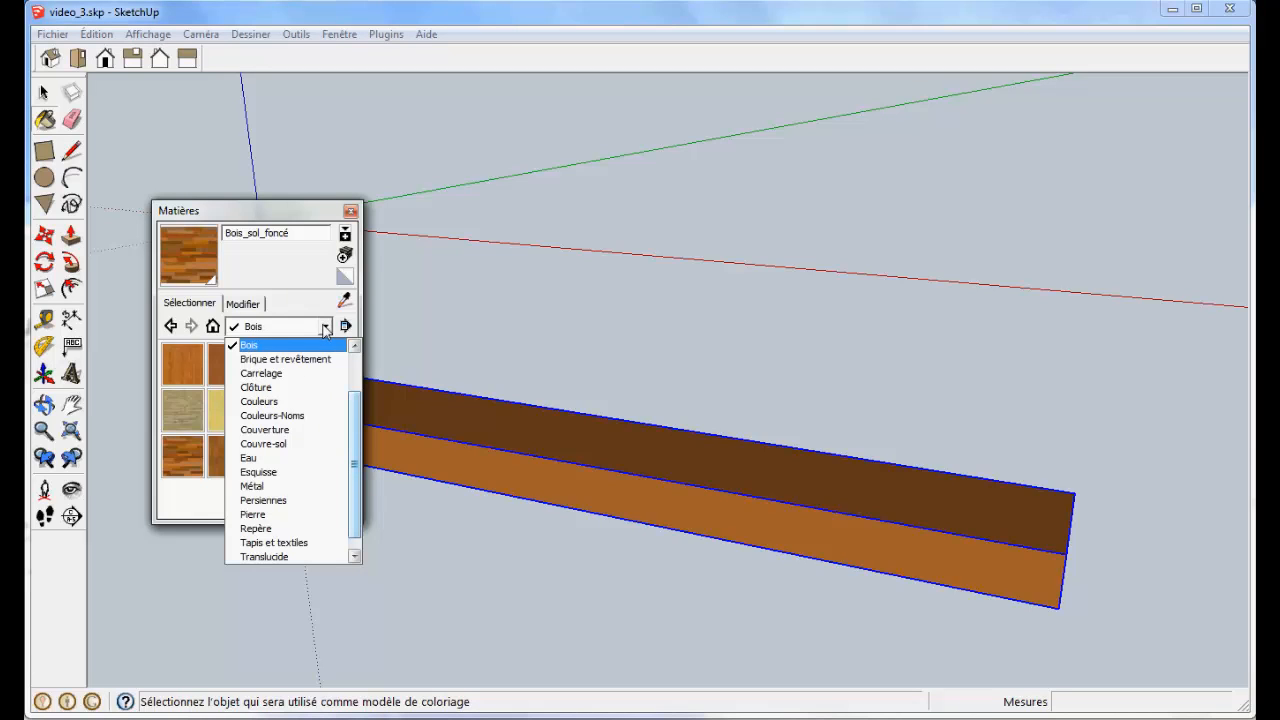
scroll(335, 358, up, 3)
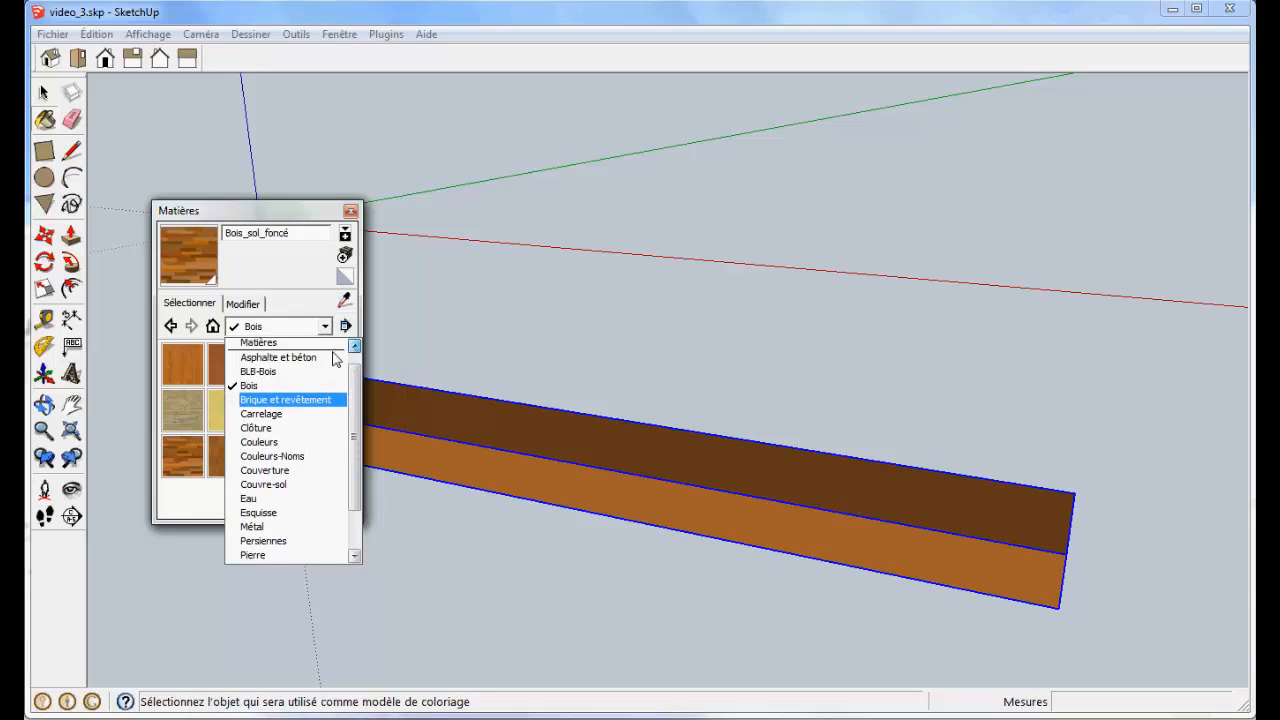
click(265, 373)
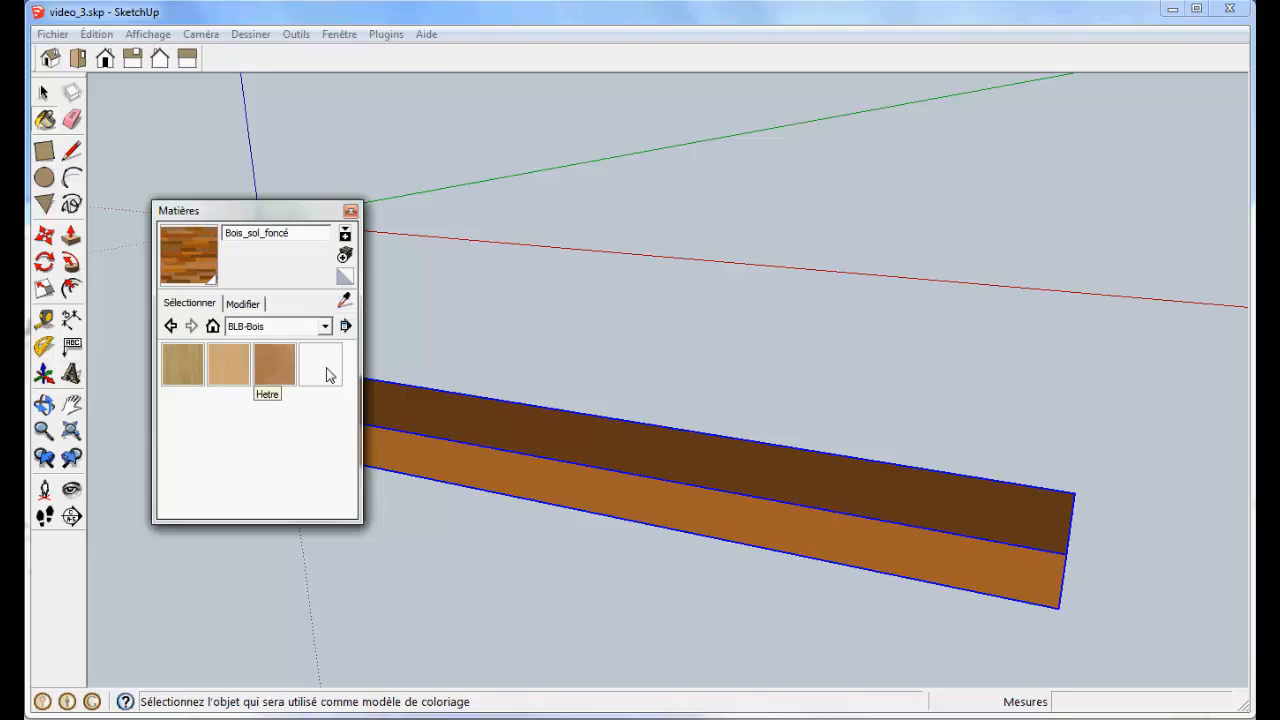
- Start creating a new material based on Bois_sol_foncé and name it Pin
click(344, 257)
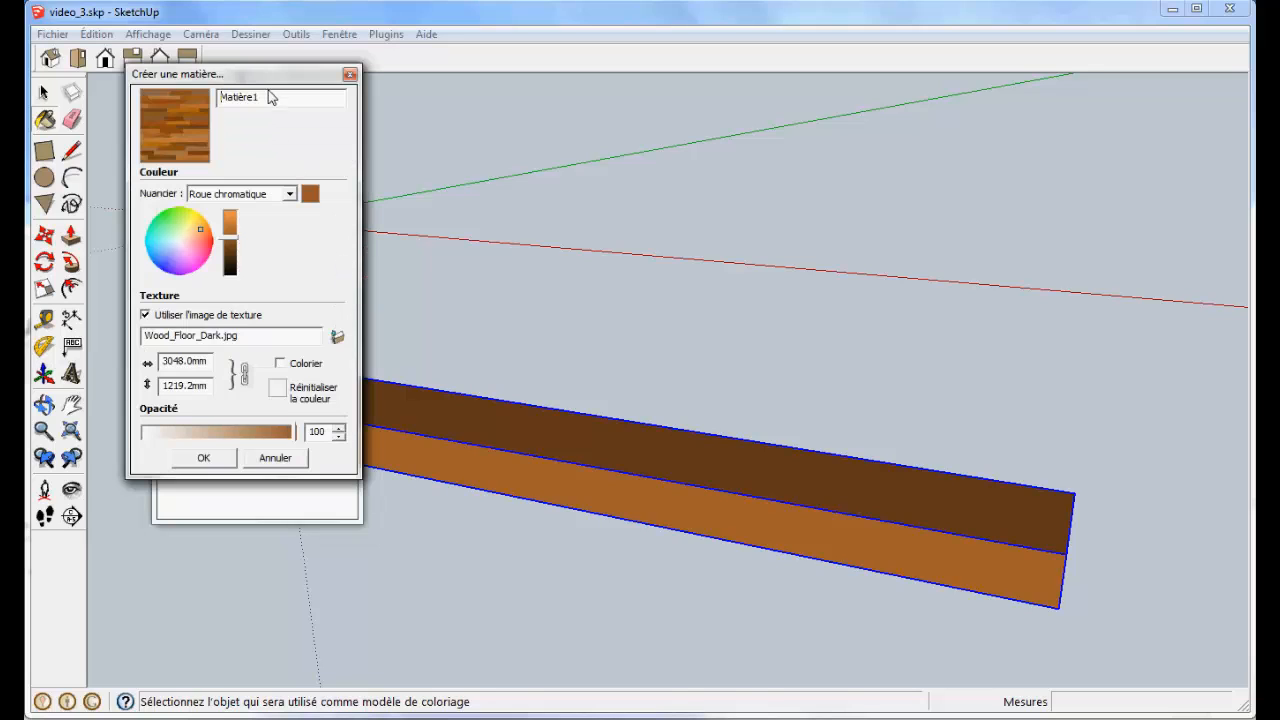
drag(270, 97, 212, 97)
text(Pin)
- Load Pin.jpg from the BLB-Bois folder inside Google SketchUp 8's Materials folder as the Pin material's texture image
click(337, 339)
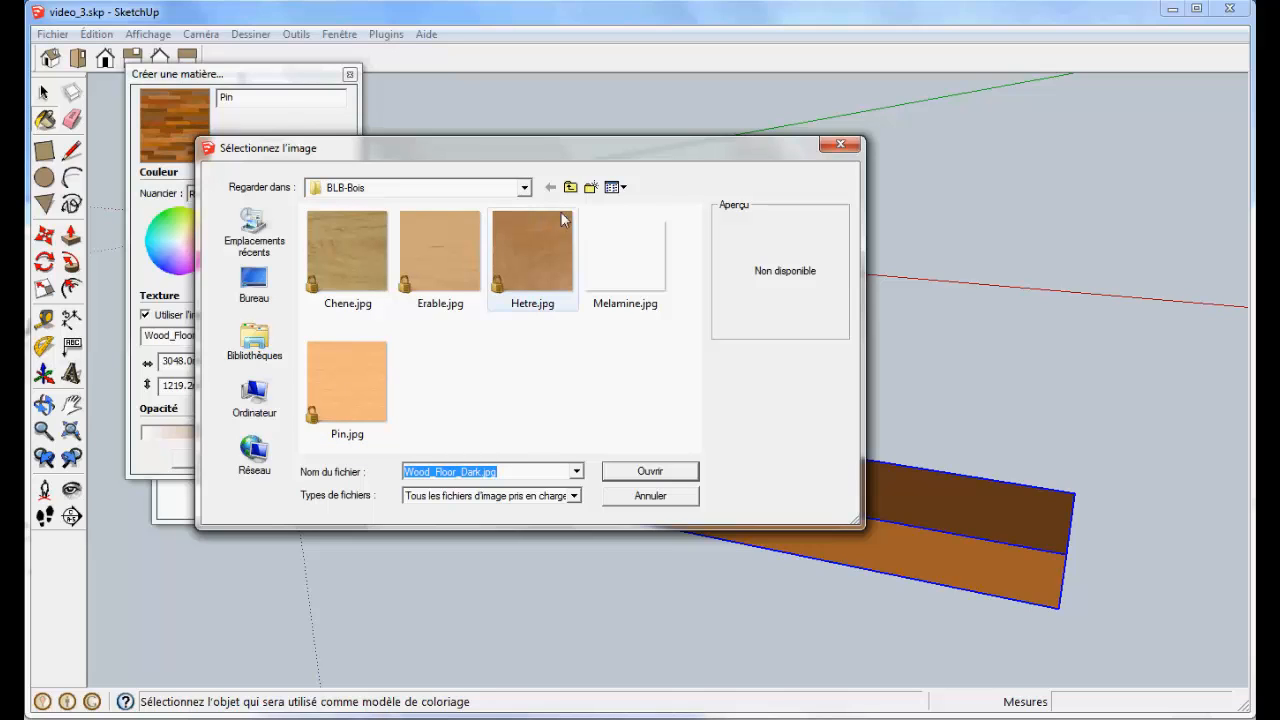
click(570, 188)
click(570, 188)
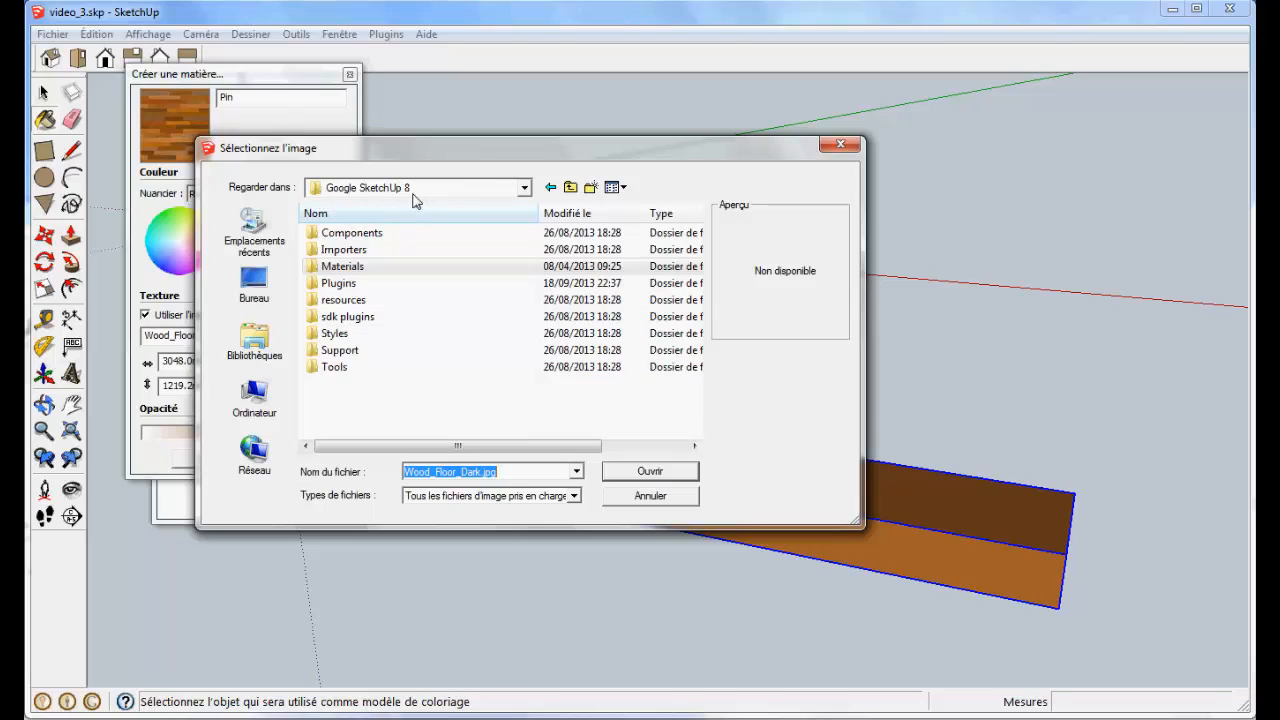
double_click(385, 268)
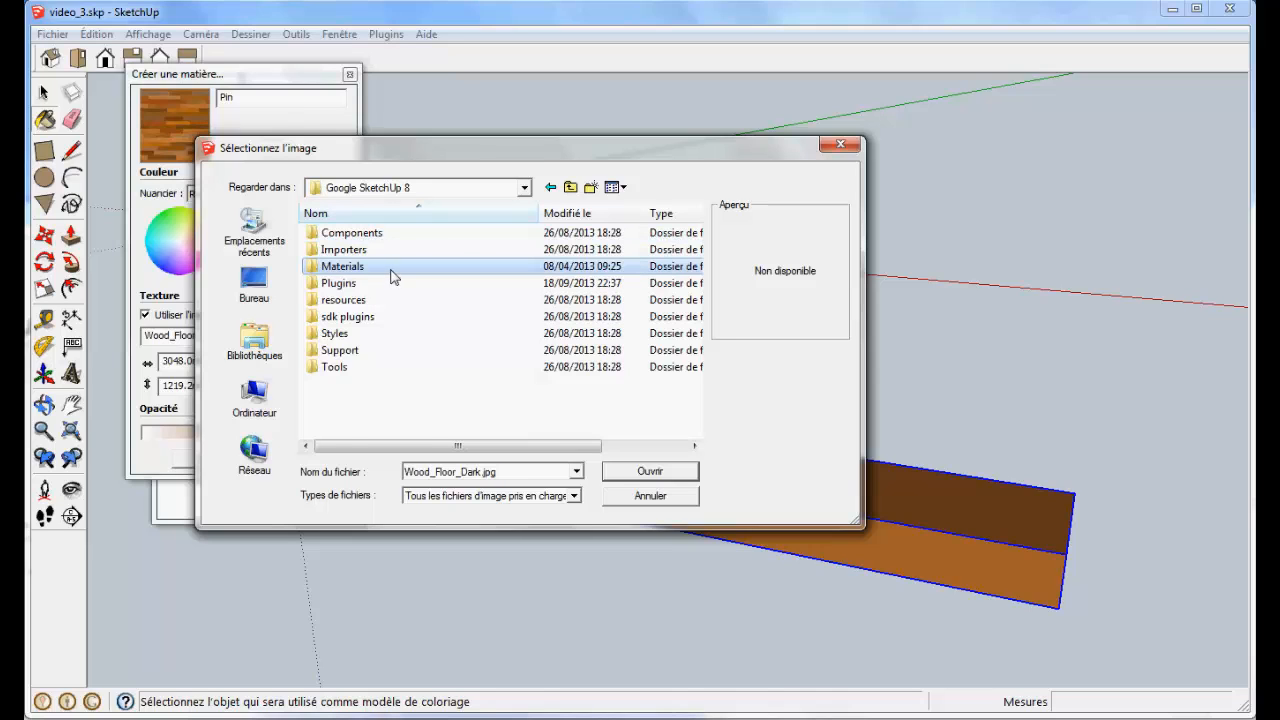
click(351, 252)
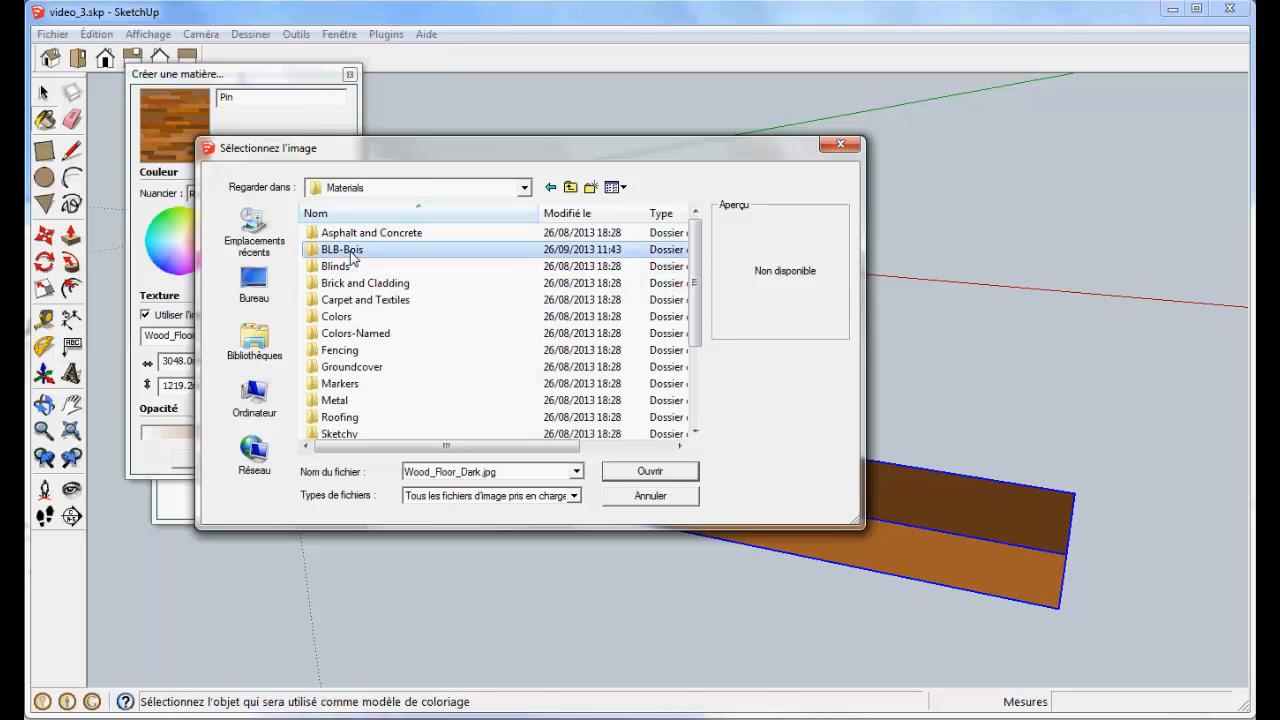
double_click(350, 252)
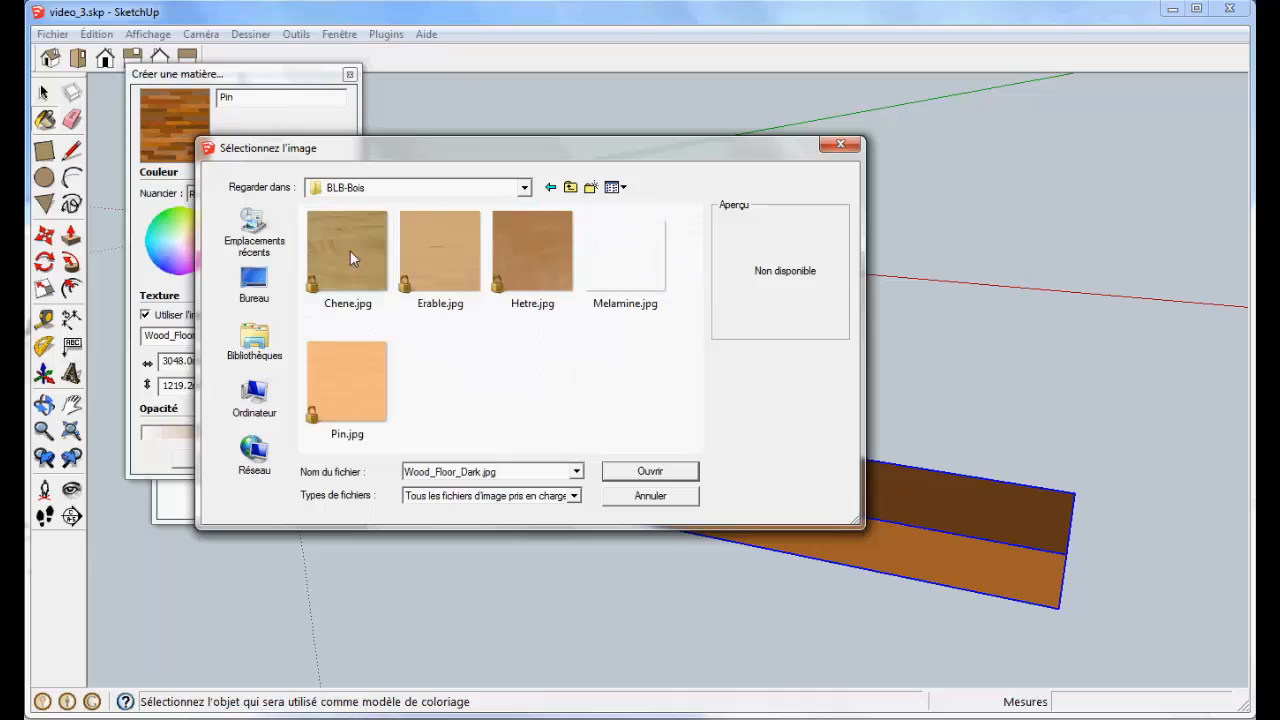
click(352, 398)
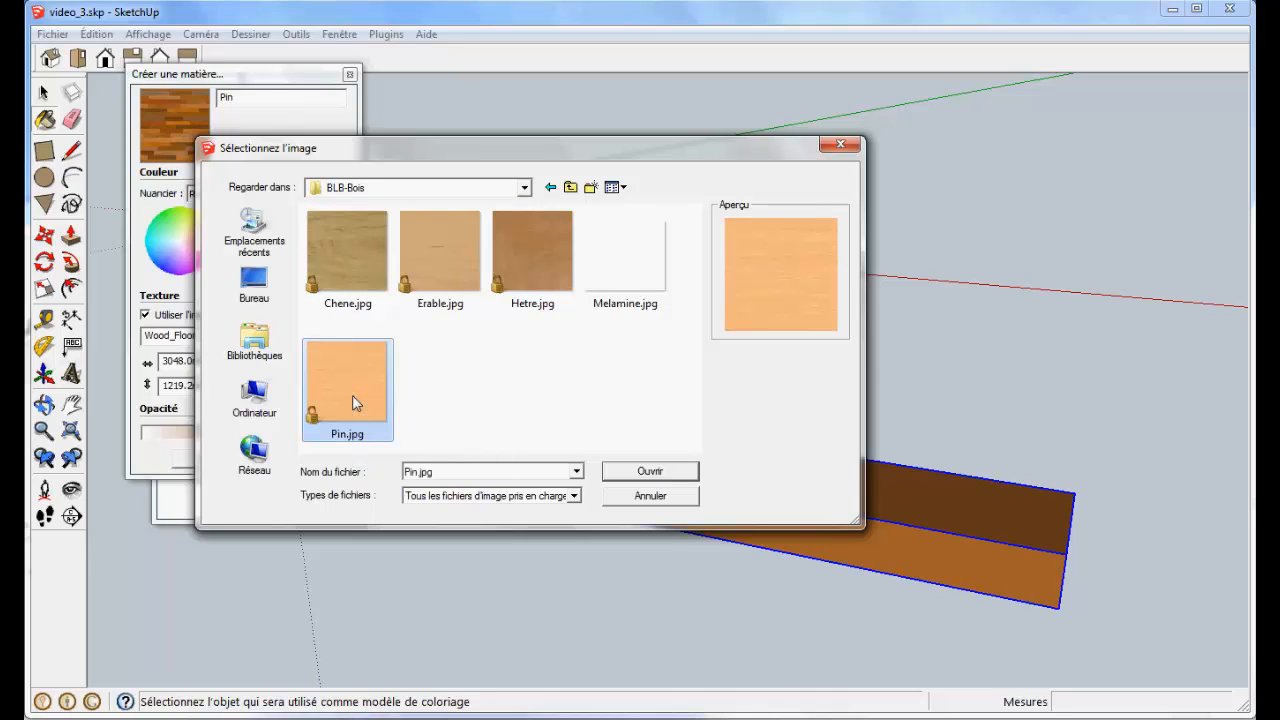
click(660, 470)
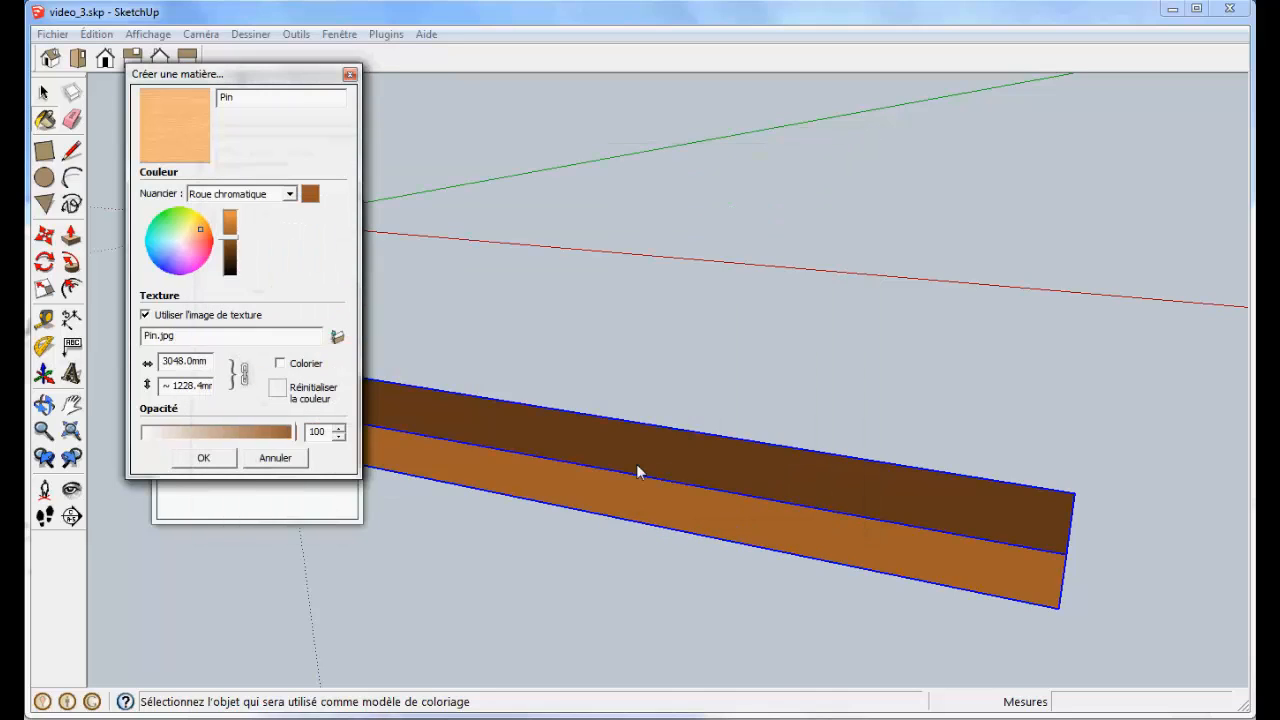
- Finish creating the Pin material, display the secondary library selection and copy Pin from the model into the BLB-Bois library
click(204, 458)
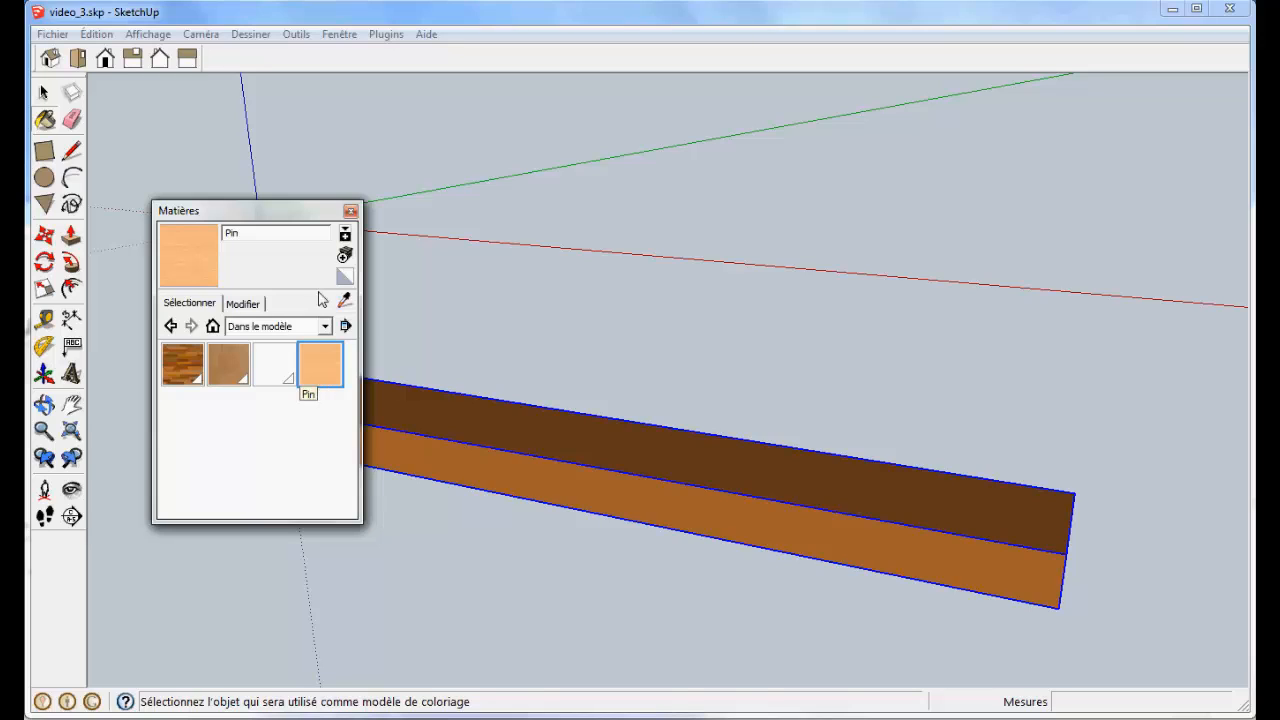
click(345, 234)
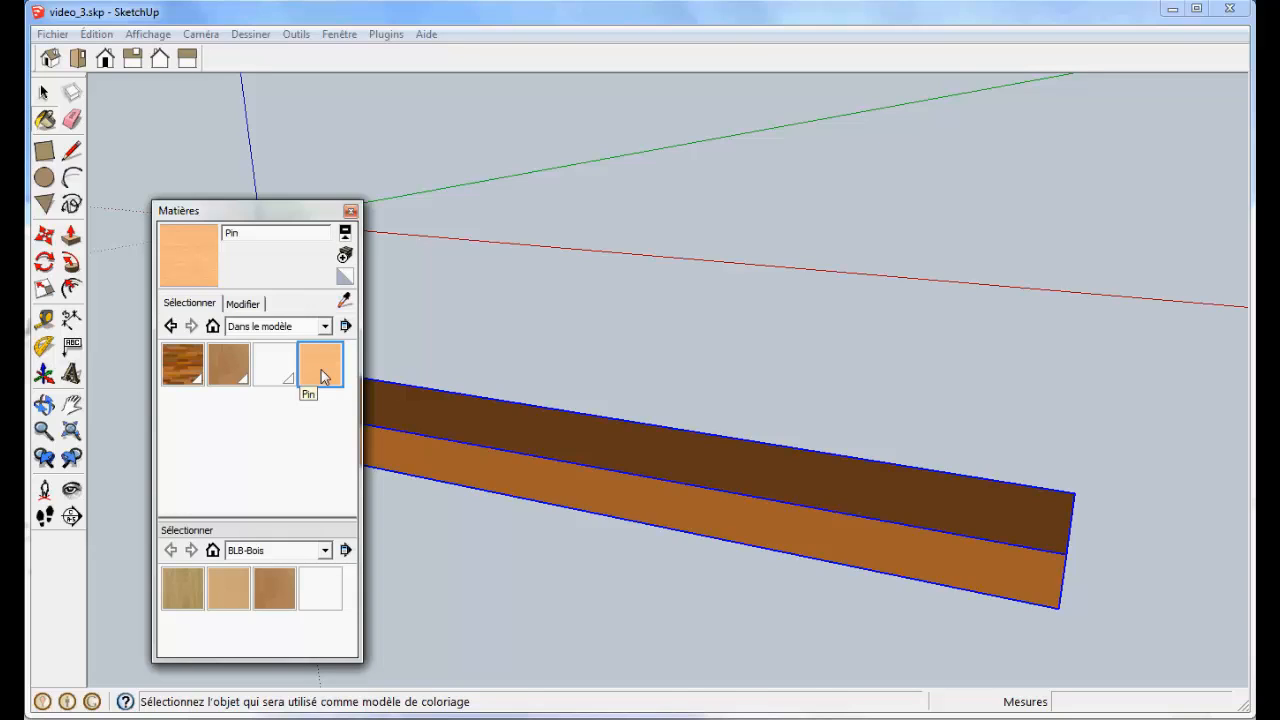
drag(322, 374, 308, 632)
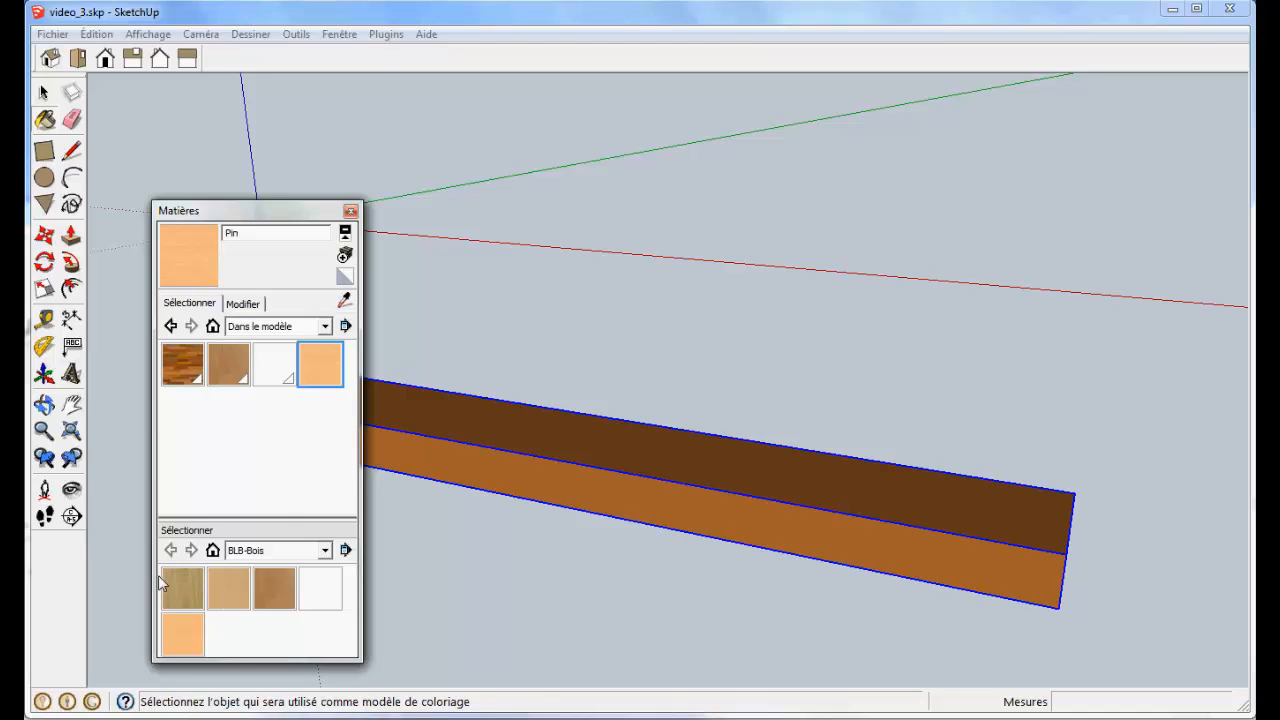
- Delete the Pin material from the BLB-Bois library
click(181, 632)
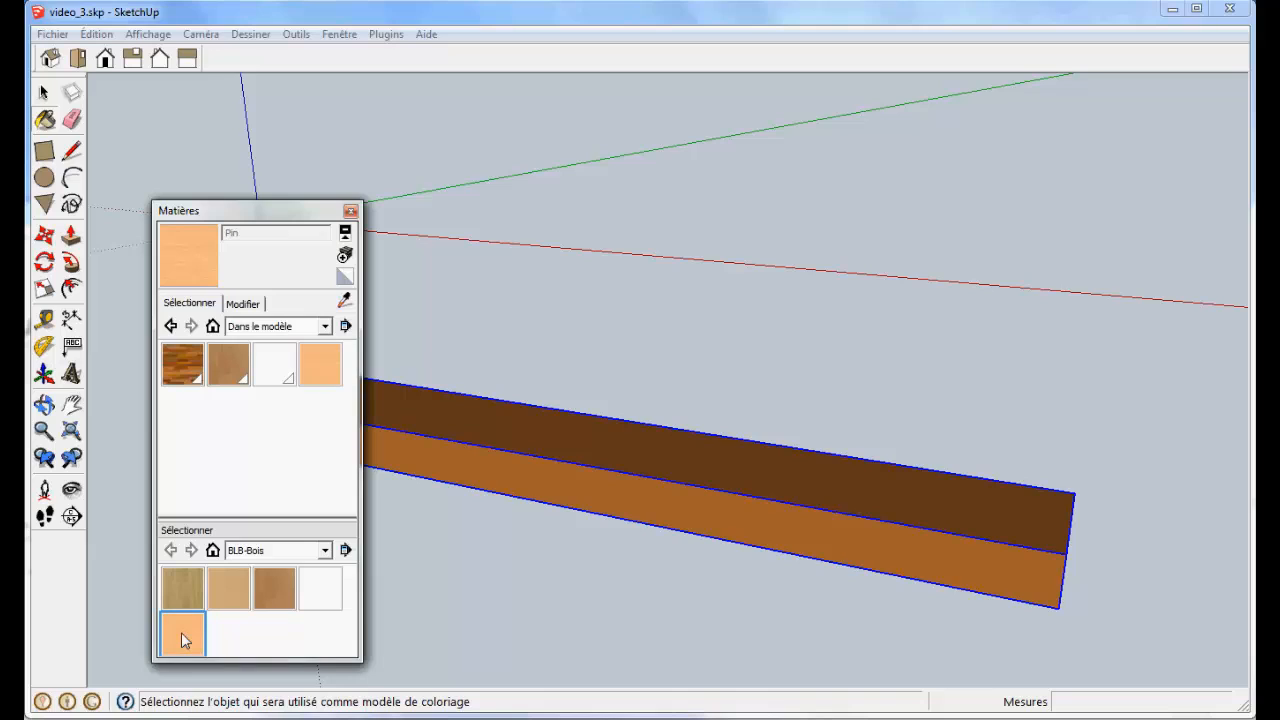
right_click(181, 632)
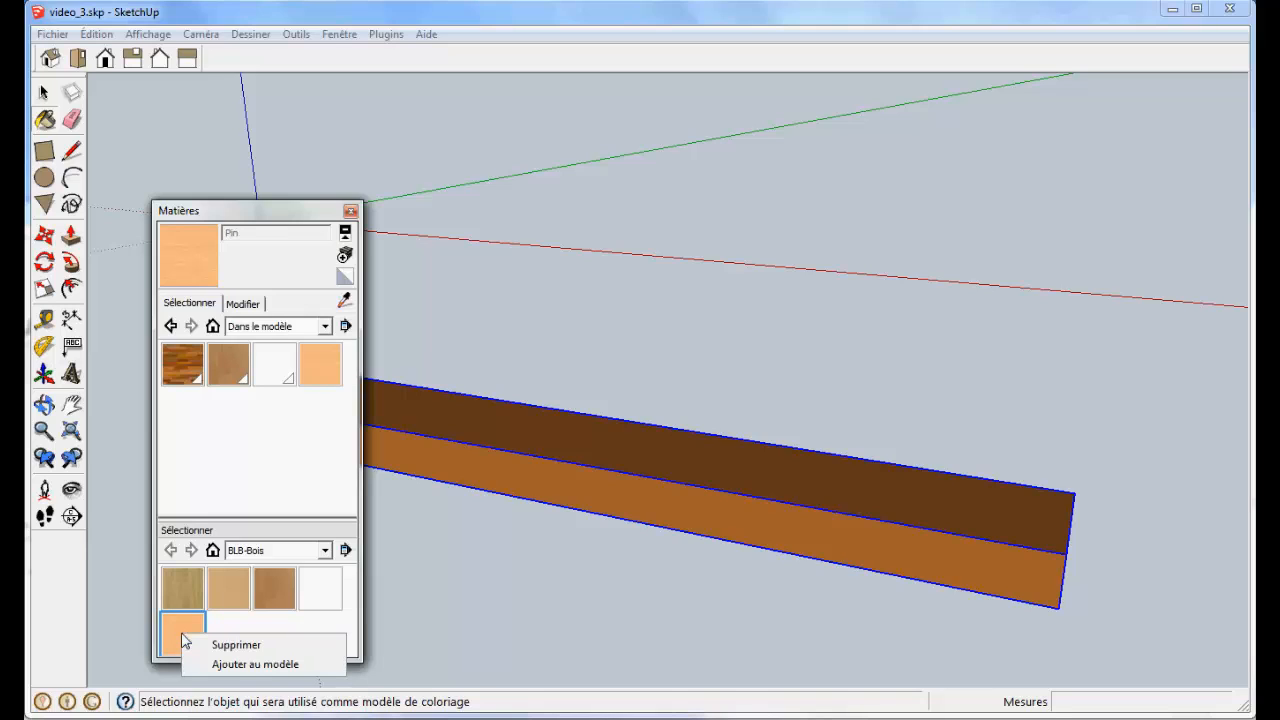
click(237, 646)
click(288, 477)
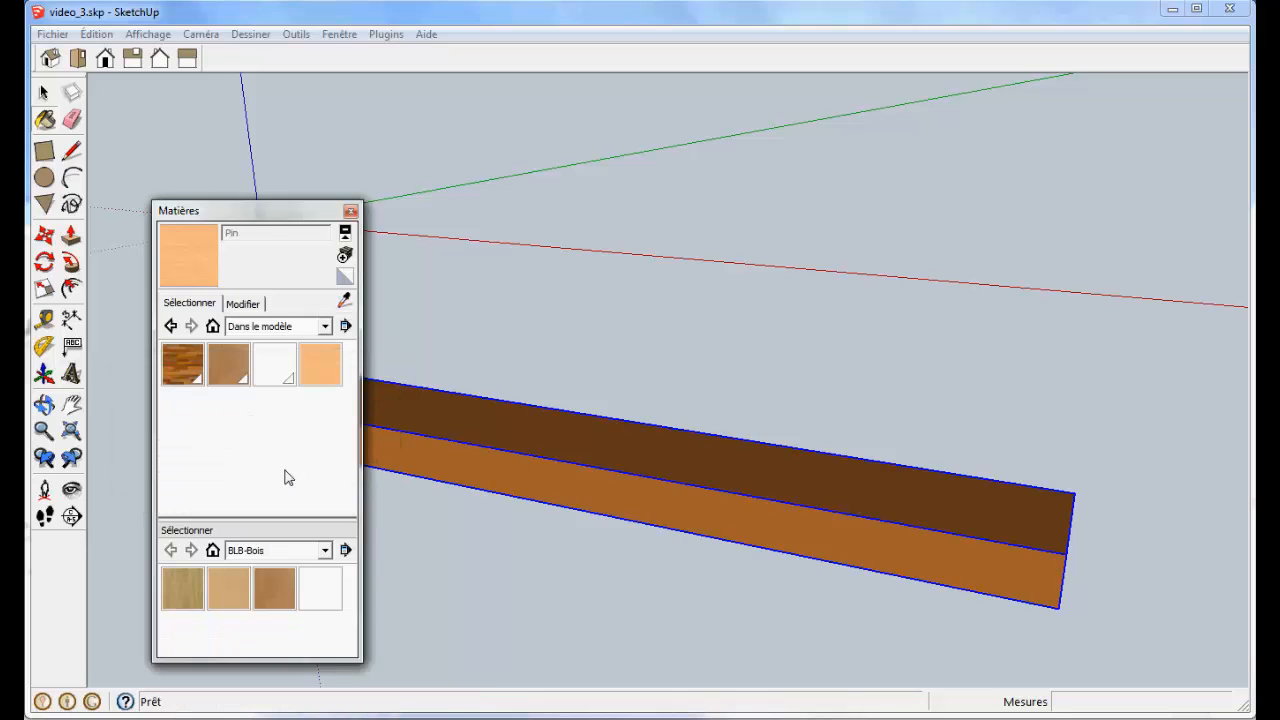
- Delete the Bois_sol_foncé material from the model, replacing it with the default material on the beam
right_click(191, 369)
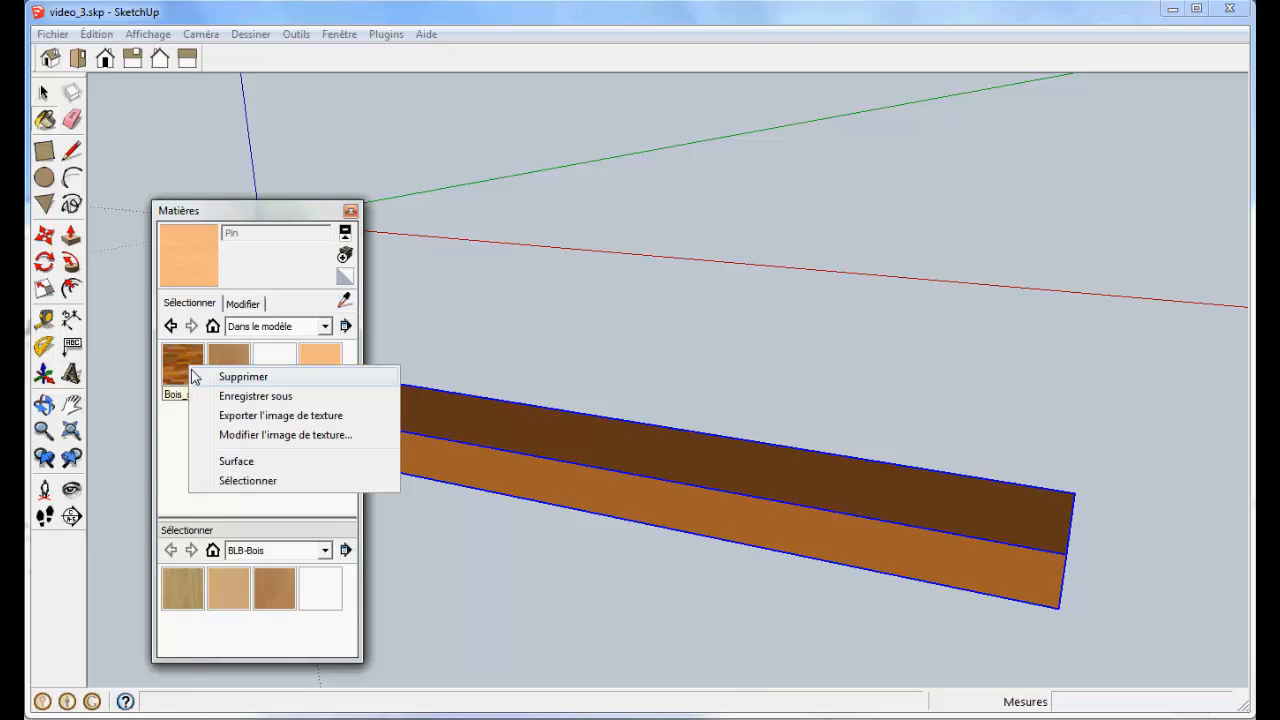
click(245, 387)
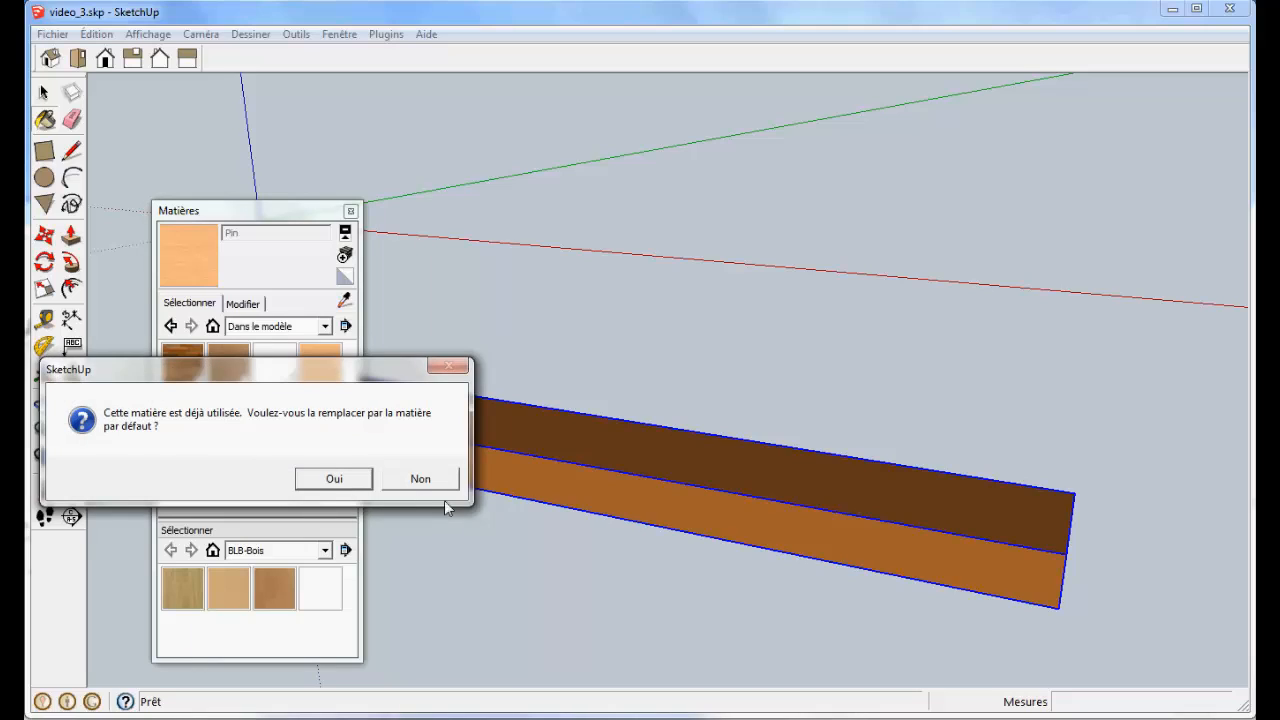
click(361, 481)
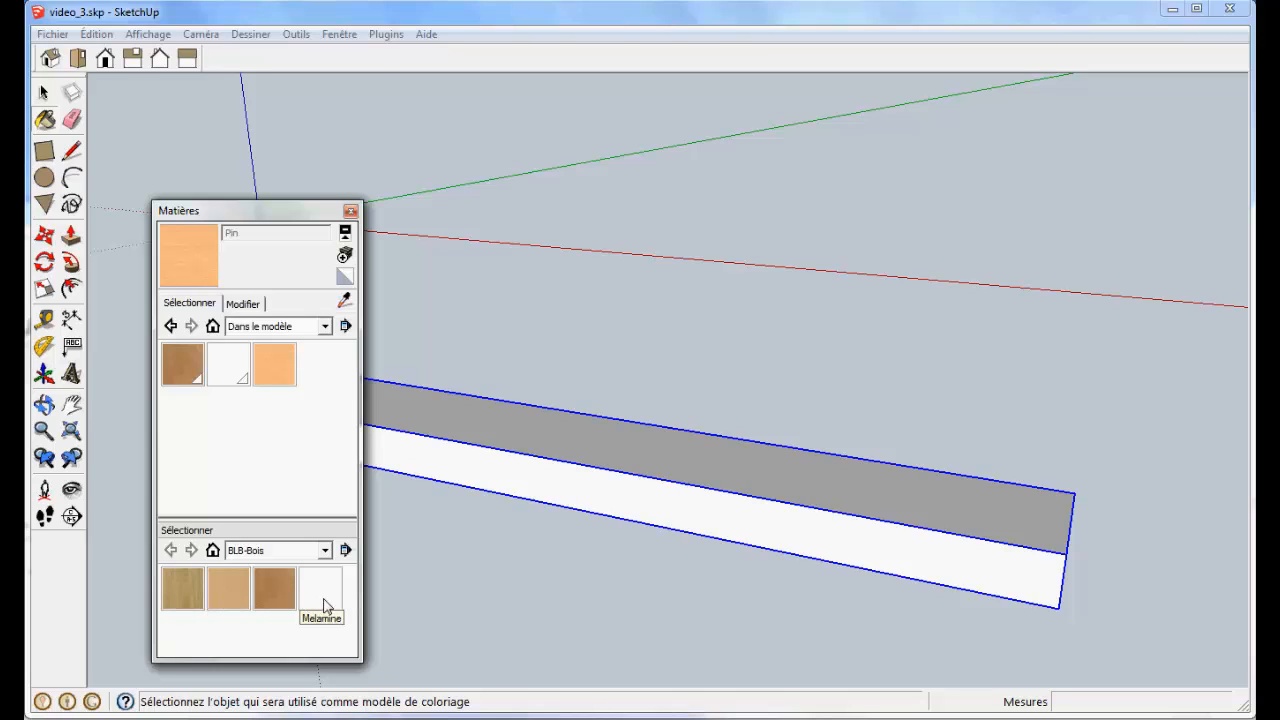
click(396, 37)
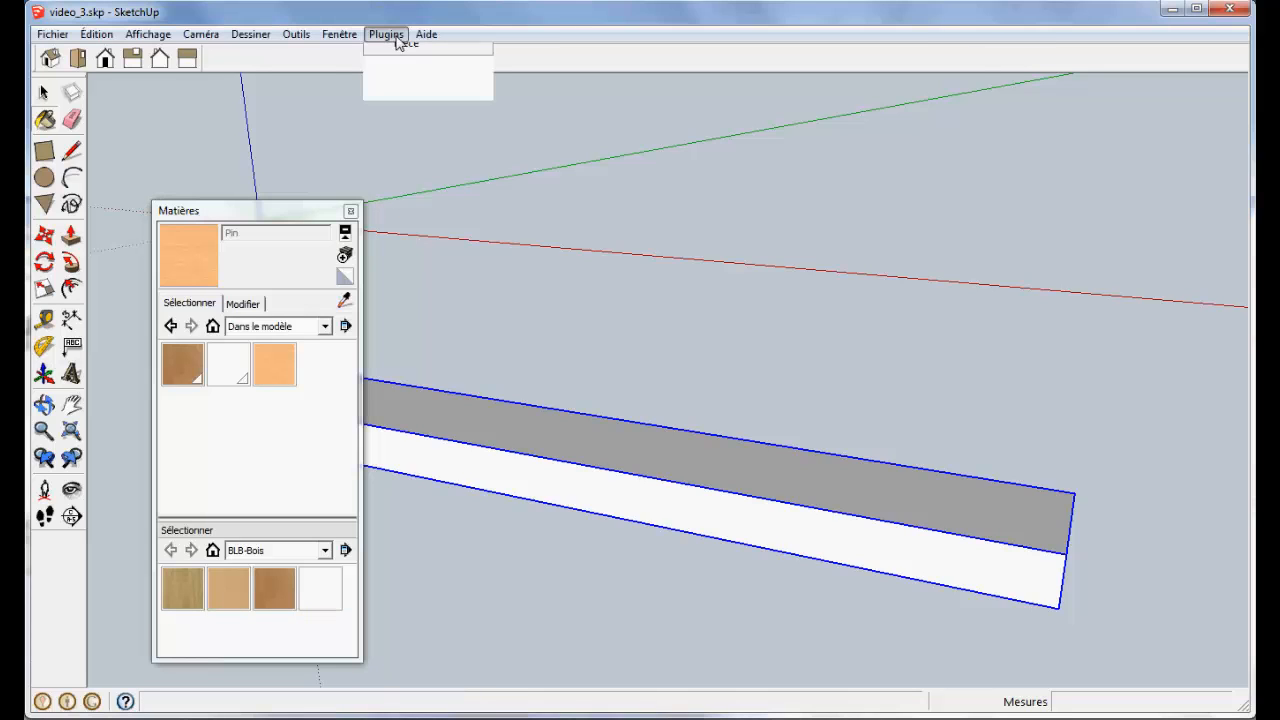
mouse_move(426, 34)
click(577, 9)
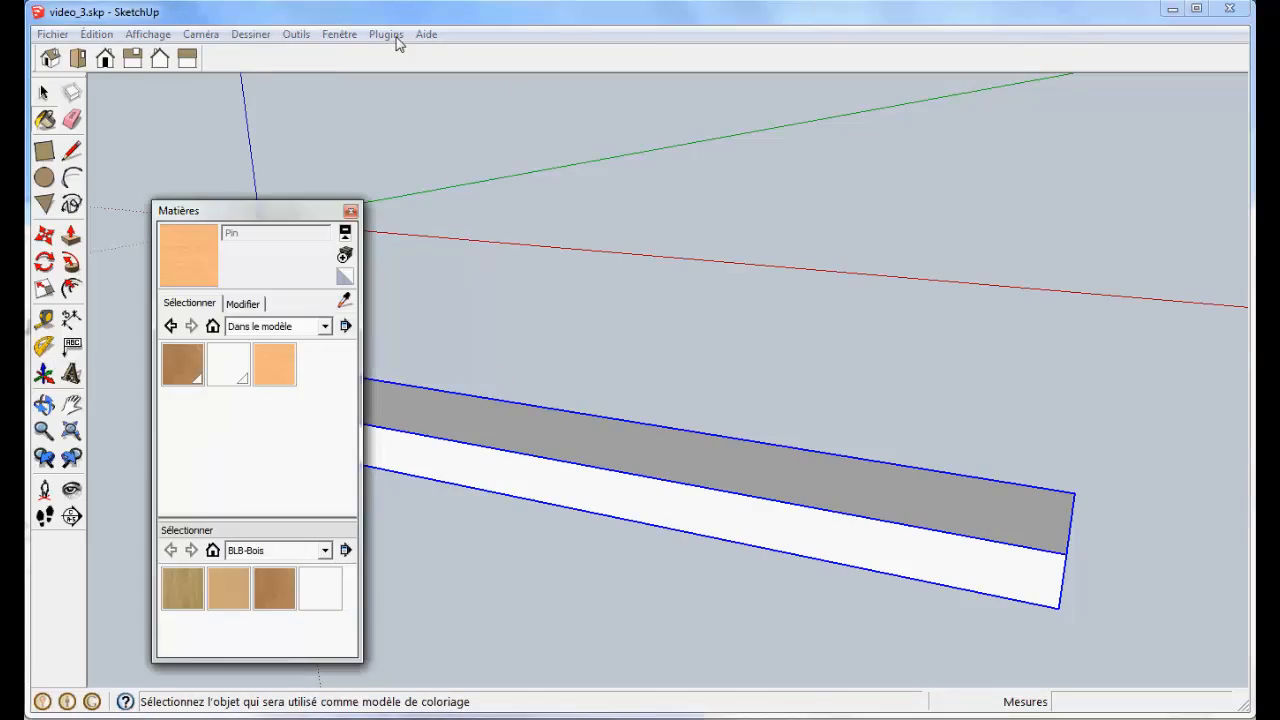
click(390, 36)
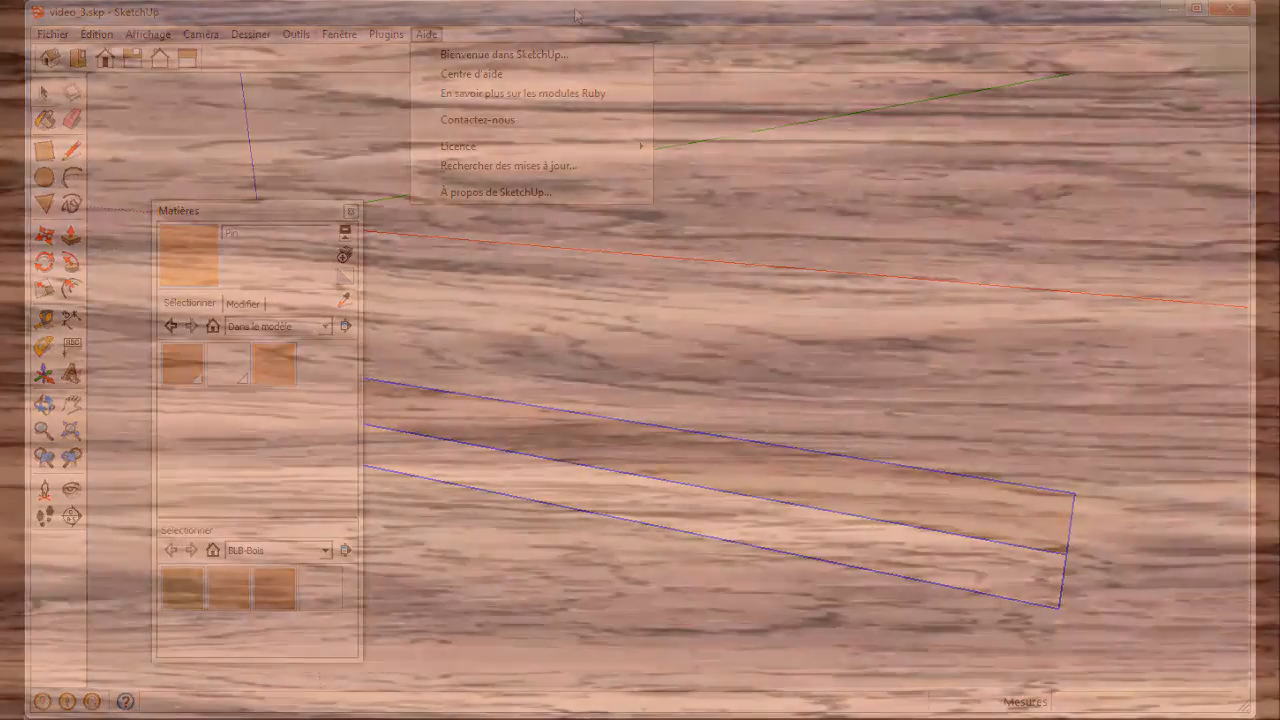